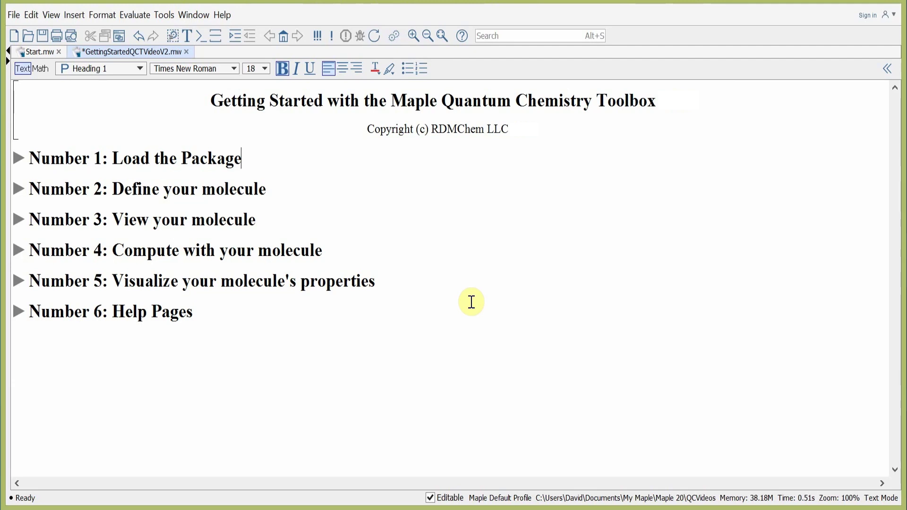
Step: Expand the "Number 1: Load the Package" section and execute with(QuantumChemistry); to load the package
left_click(19, 166)
left_click(19, 163)
left_click(207, 195)
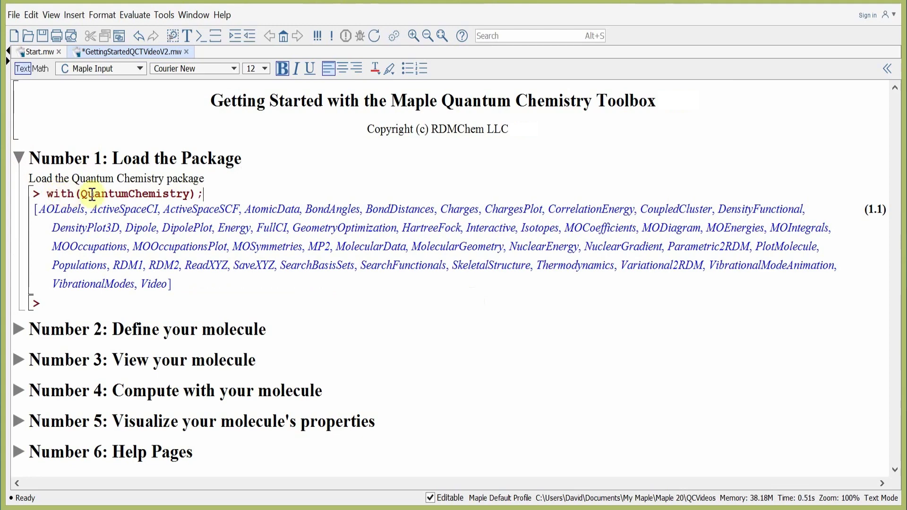
key("Return")
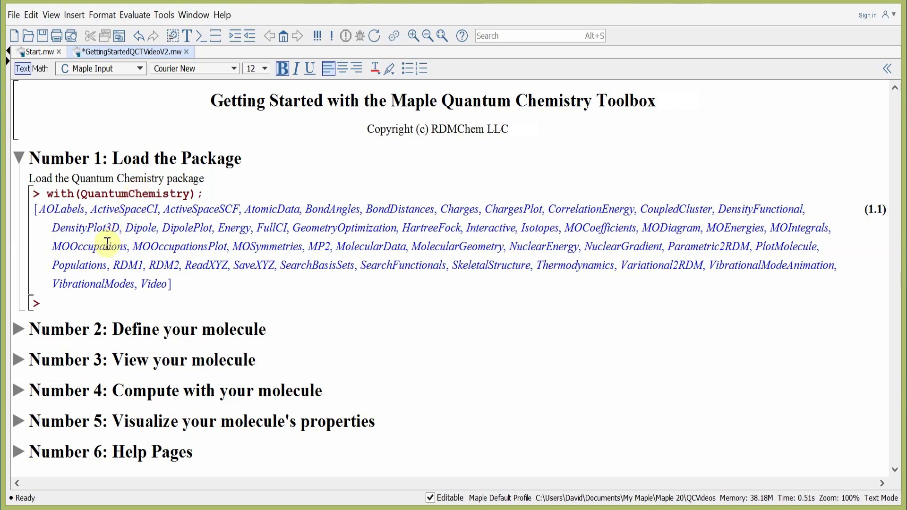
Step: Expand the "Number 2: Define your molecule" section and execute geom := MolecularGeometry("chloranol"); to define the geometry
left_click(18, 330)
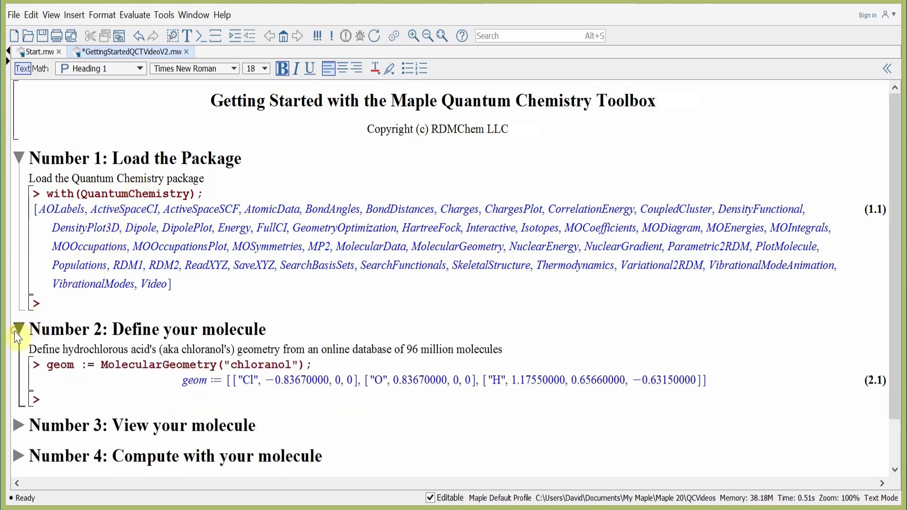
left_click(345, 366)
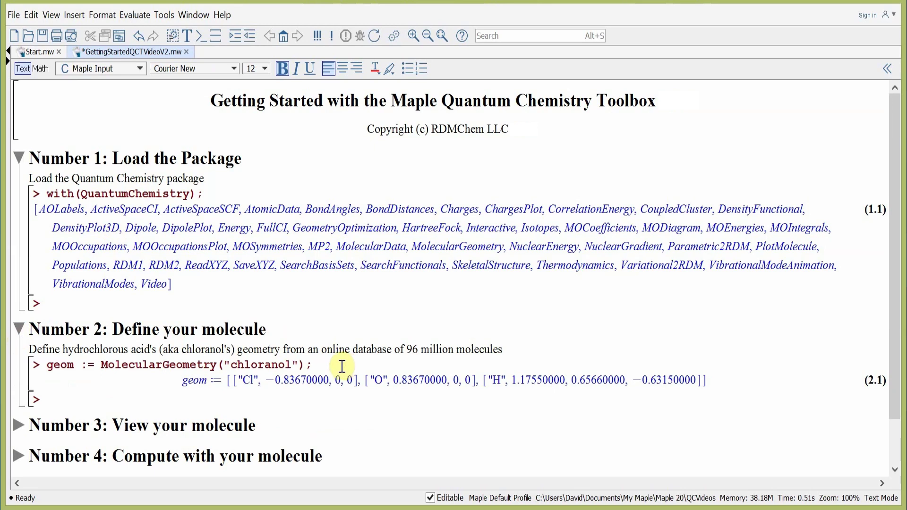
left_click_drag(228, 365, 297, 363)
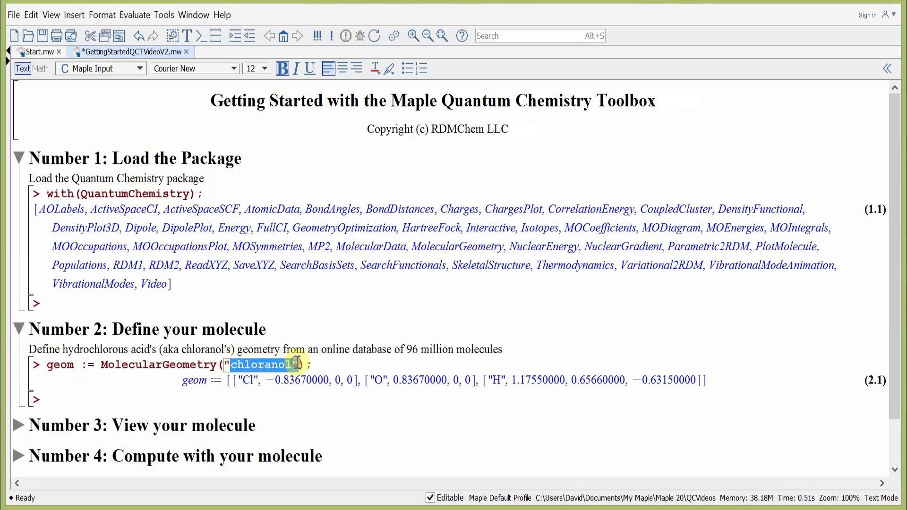
left_click(322, 360)
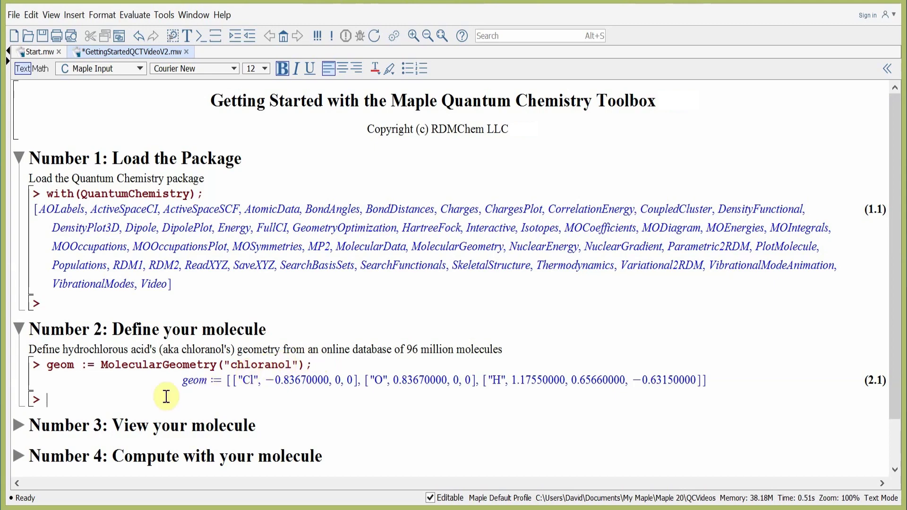
Step: Expand the "Number 3: View your molecule" section and execute PlotMolecule(geom); to plot hydrochlorous acid
left_click(19, 428)
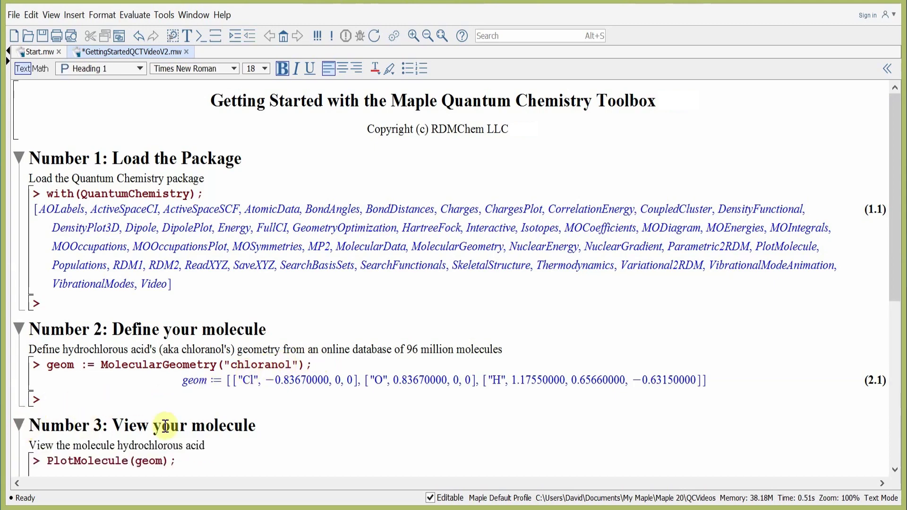
left_click(286, 423)
scroll(285, 423, "down", 5)
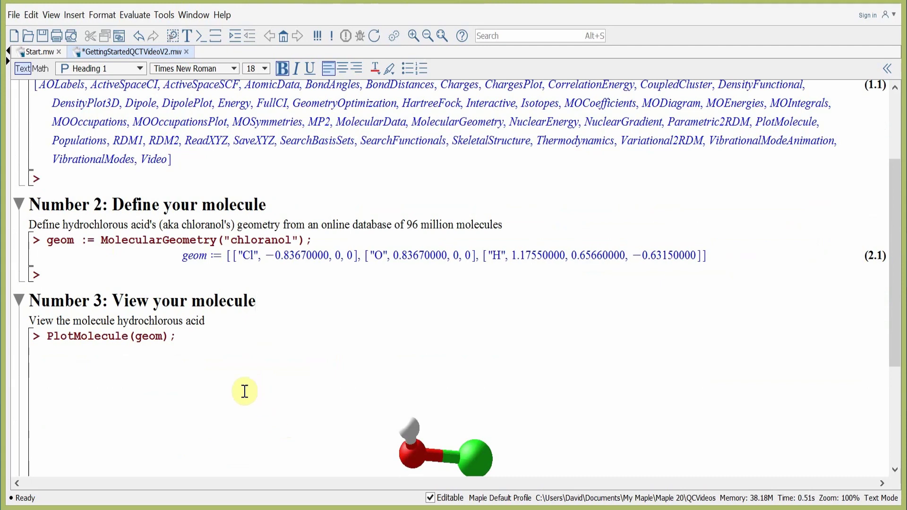
left_click(188, 336)
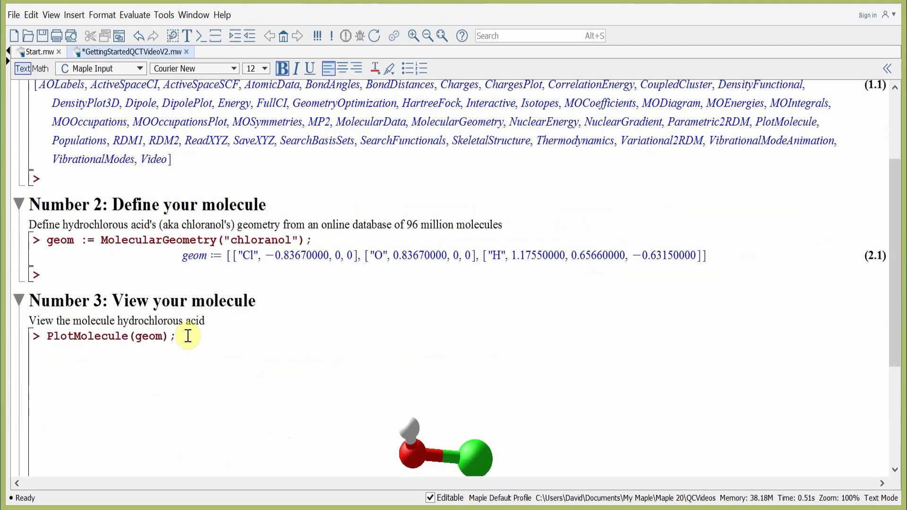
key("Return")
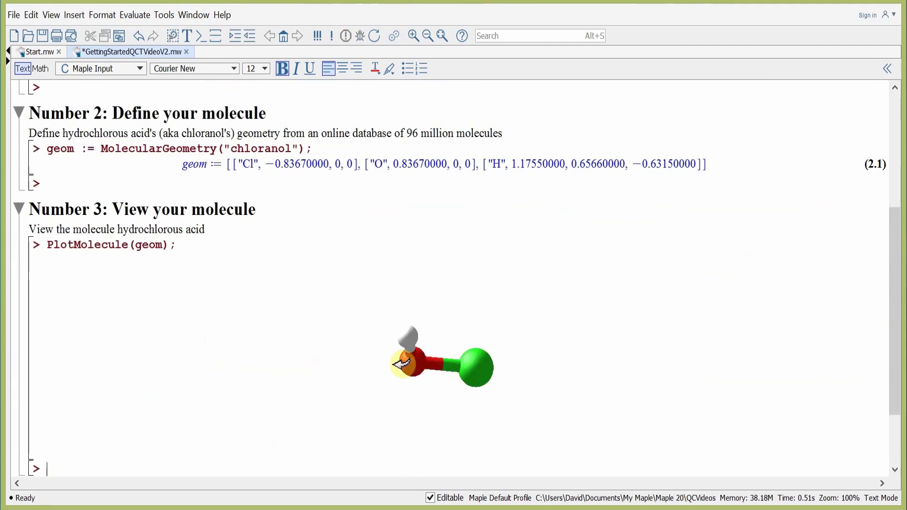
Step: Rotate the 3D molecule plot and zoom in on it, and collapse the "Number 3: View your molecule" section
mouse_move(421, 367)
left_mouse_down()
mouse_move(398, 340)
mouse_move(401, 304)
mouse_move(411, 360)
mouse_move(421, 362)
left_mouse_up()
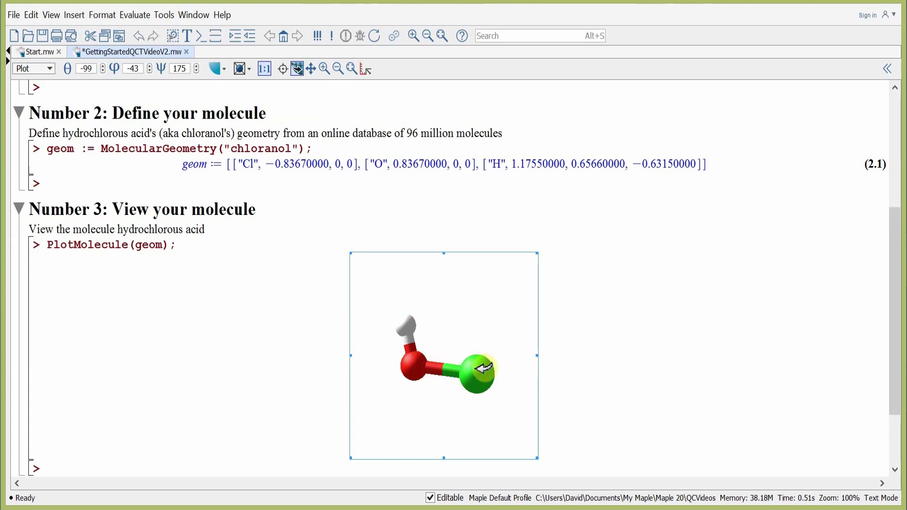
mouse_move(480, 369)
left_mouse_down()
mouse_move(415, 347)
mouse_move(409, 321)
mouse_move(379, 336)
mouse_move(396, 371)
mouse_move(477, 367)
left_mouse_up()
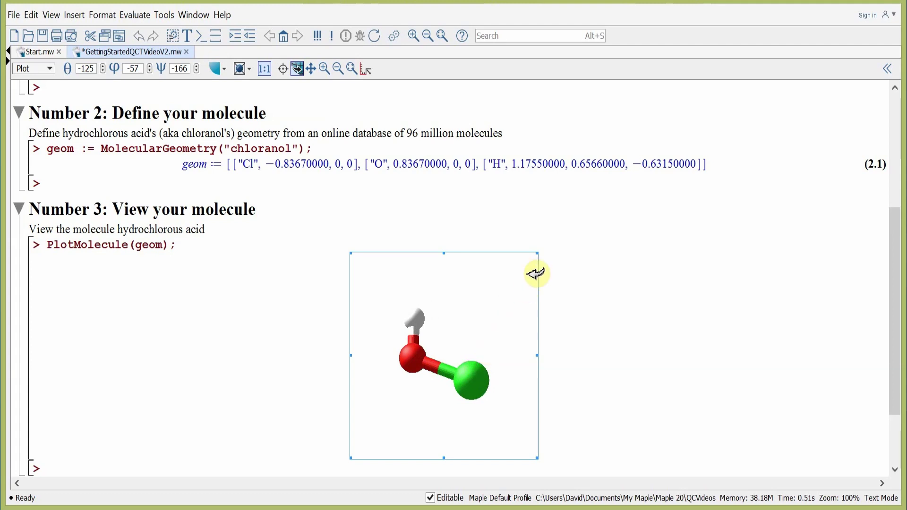
left_click(323, 69)
left_click(411, 307)
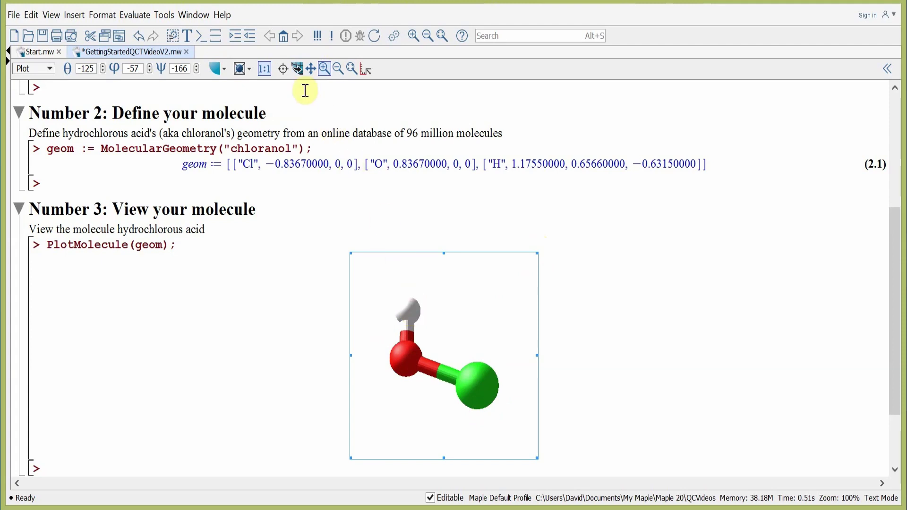
left_click(297, 73)
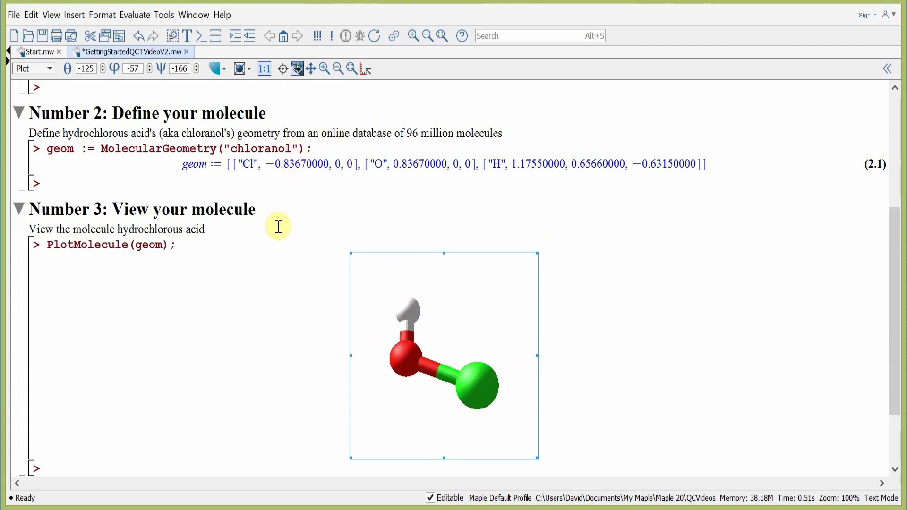
left_click(192, 243)
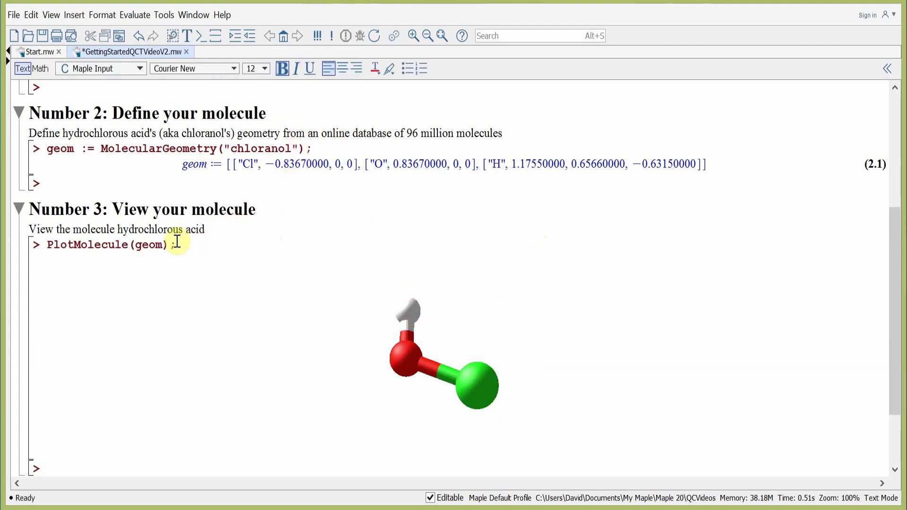
left_click(18, 208)
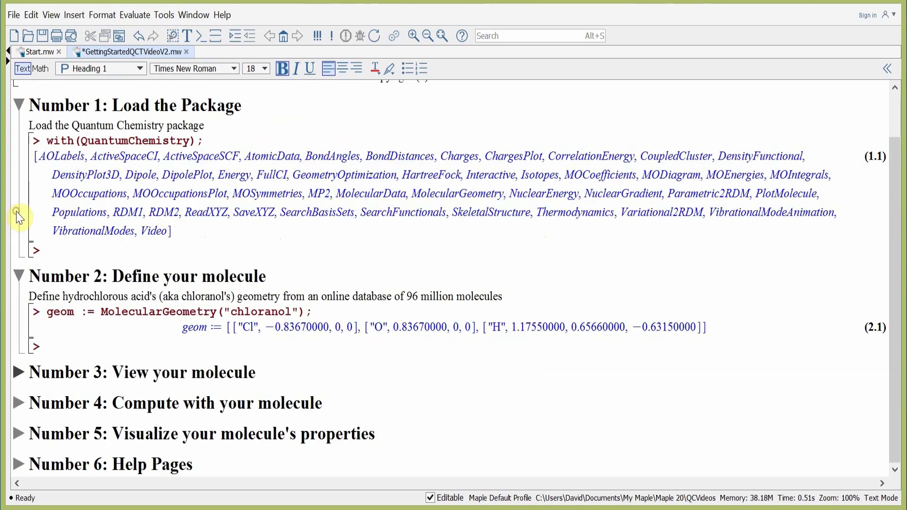
Step: Expand the "Number 4: Compute with your molecule" section and execute data := DensityFunctional(geom, symmetry=true);
left_click(18, 405)
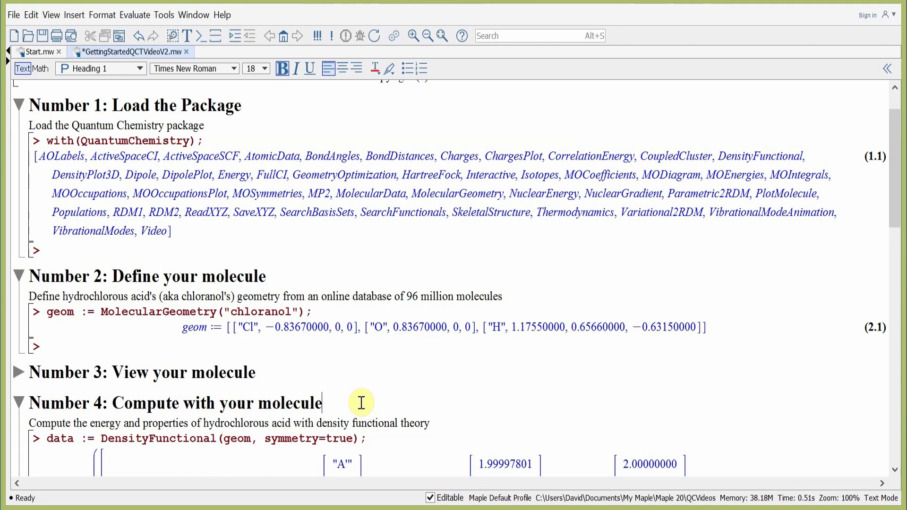
left_click(389, 436)
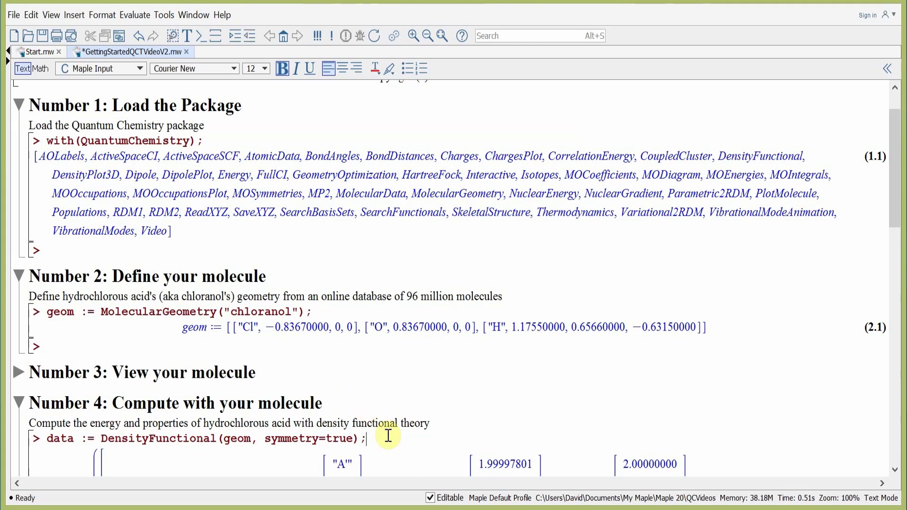
scroll(388, 436, "down", 5)
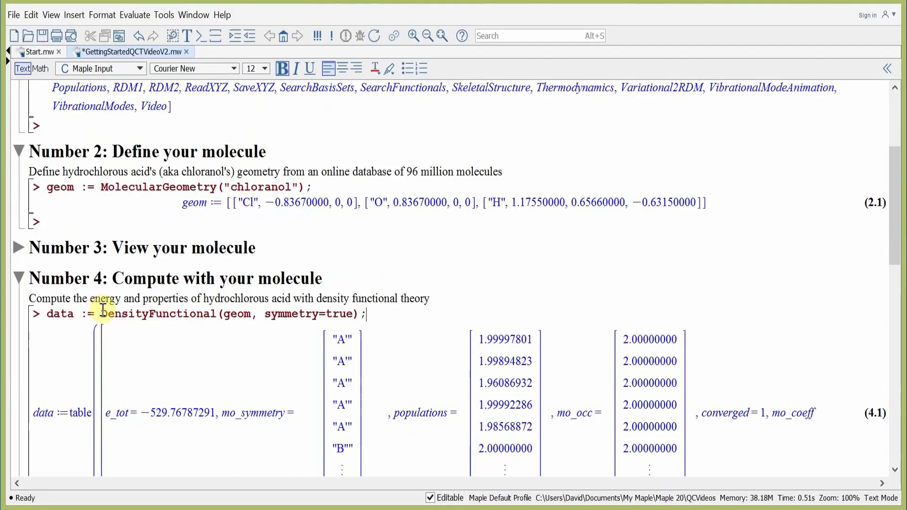
left_click_drag(102, 310, 354, 316)
left_click(267, 315)
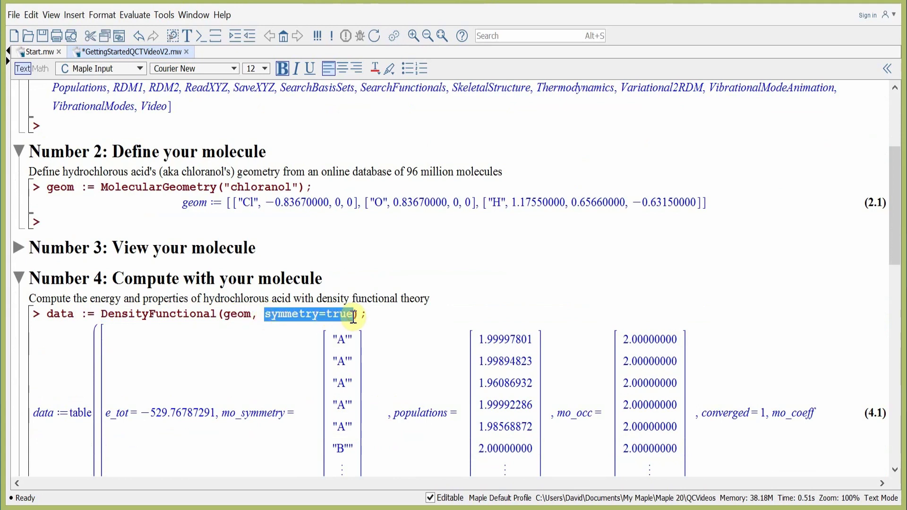
left_click(369, 313)
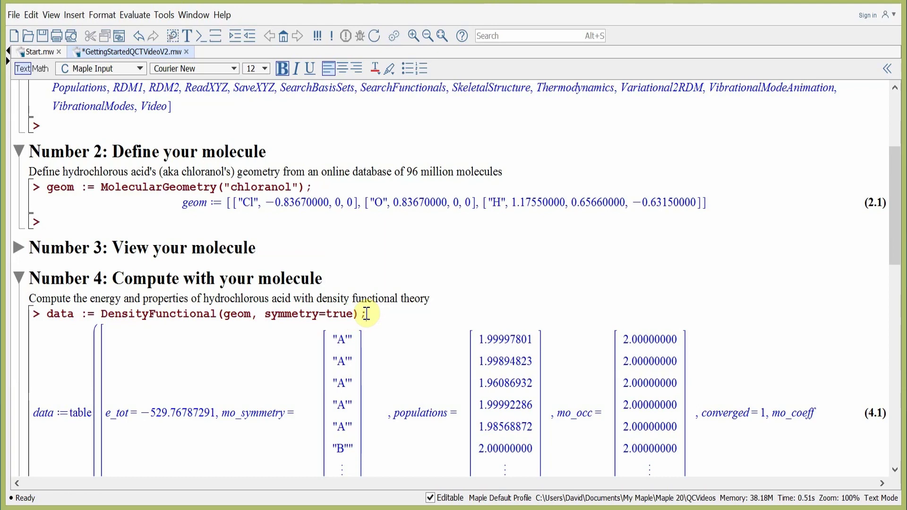
key("Return")
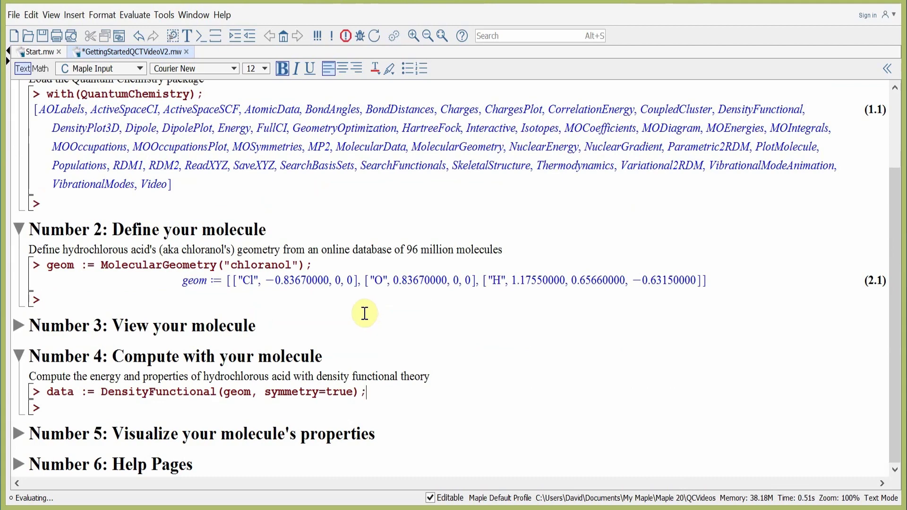
Step: Examine the rdm1 matrix, the mo_coeff matrix and the populations vector in the density functional output table
scroll(368, 331, "down", 2)
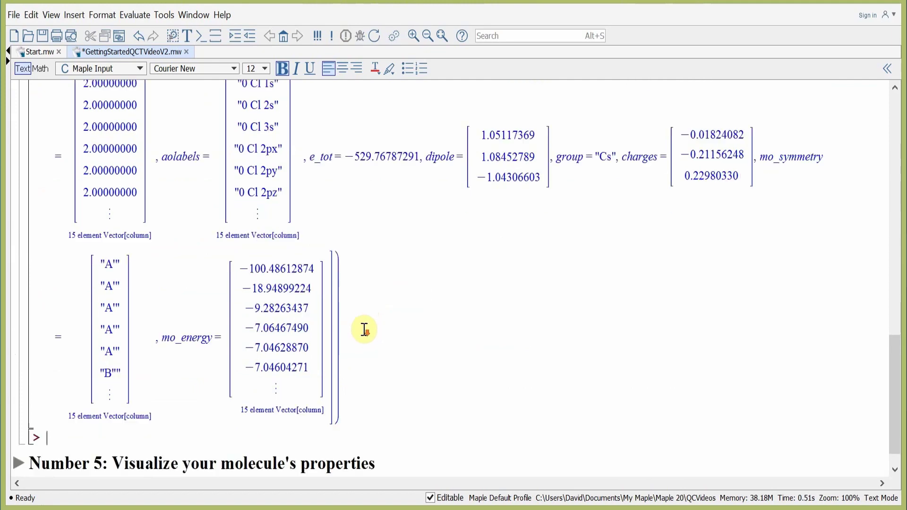
scroll(367, 329, "up", 15)
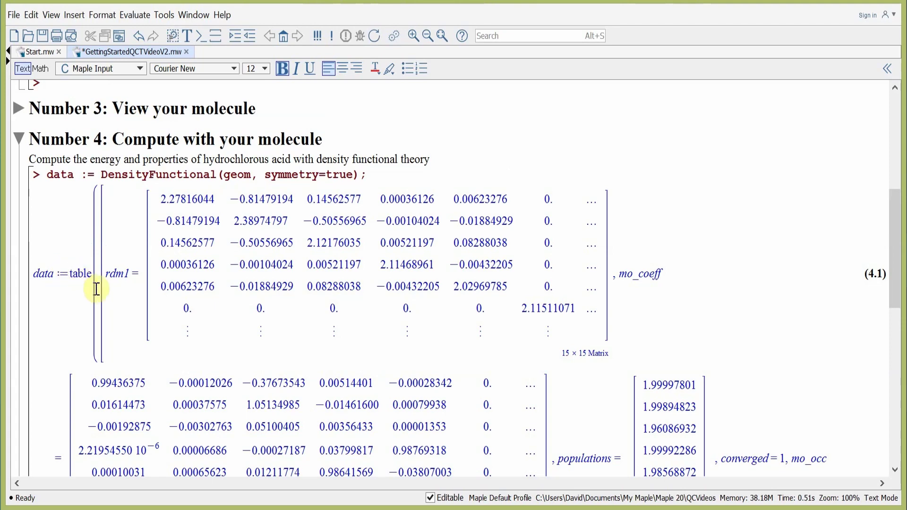
left_click(144, 218)
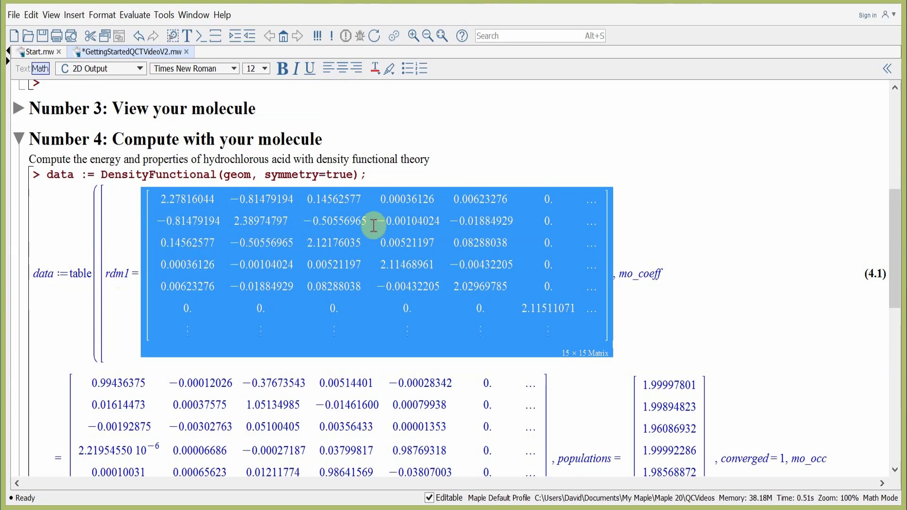
left_click_drag(619, 274, 660, 273)
scroll(248, 376, "down", 3)
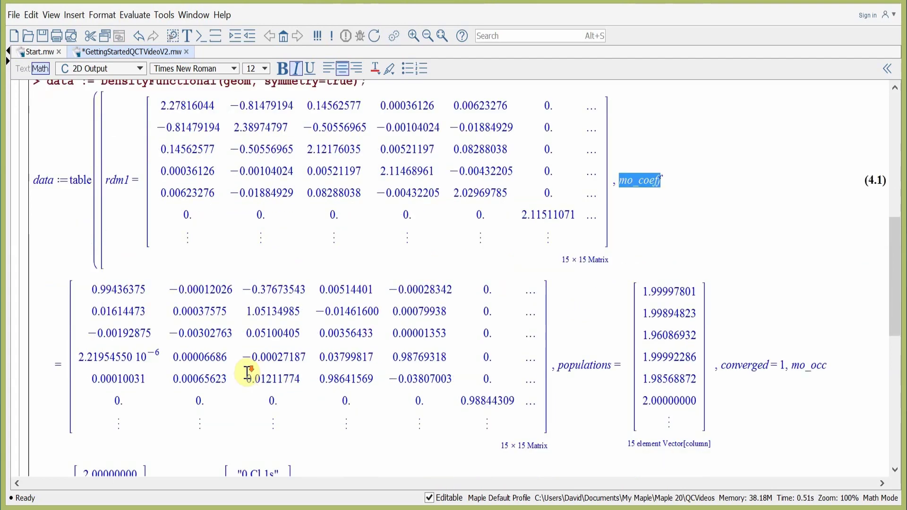
left_click_drag(557, 303, 612, 305)
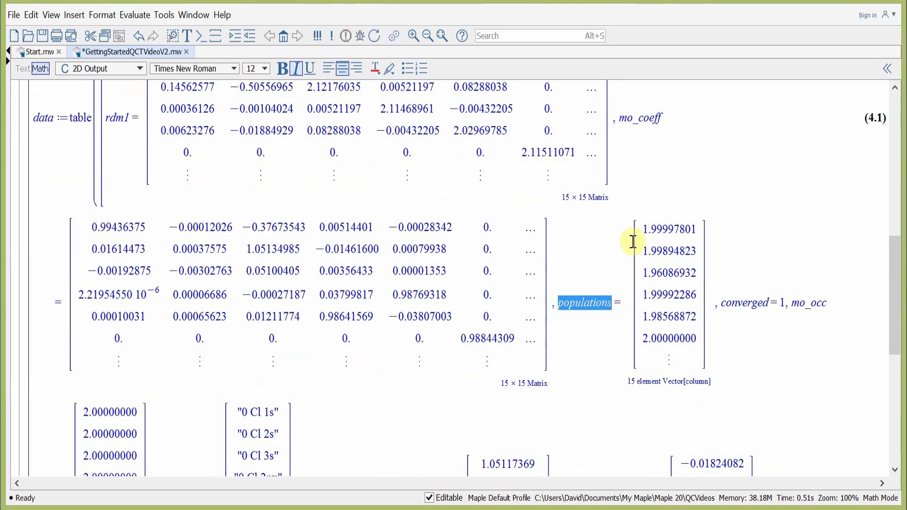
left_click_drag(639, 229, 673, 250)
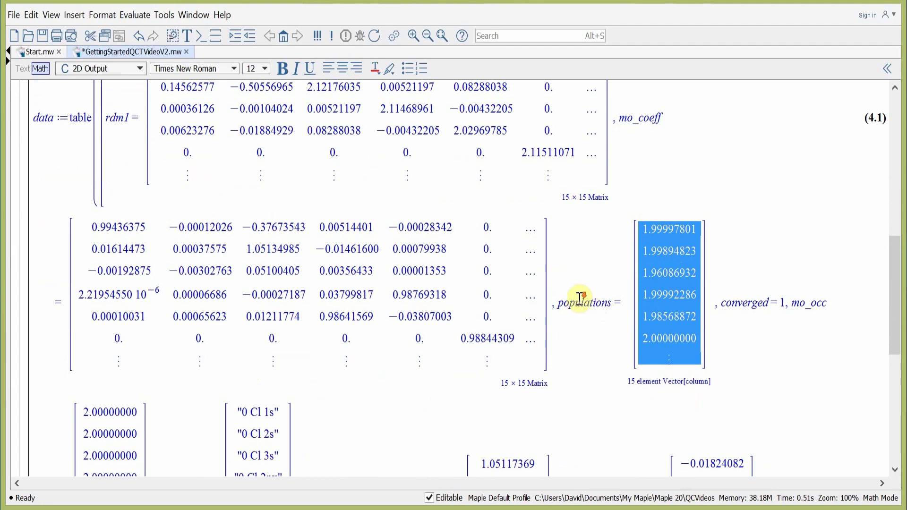
Step: Examine the convergence flag, orbital occupations, AO labels, total energy, dipole, symmetry group, charges and orbital energies in the output table
scroll(583, 295, "down", 3)
left_click_drag(724, 194, 779, 197)
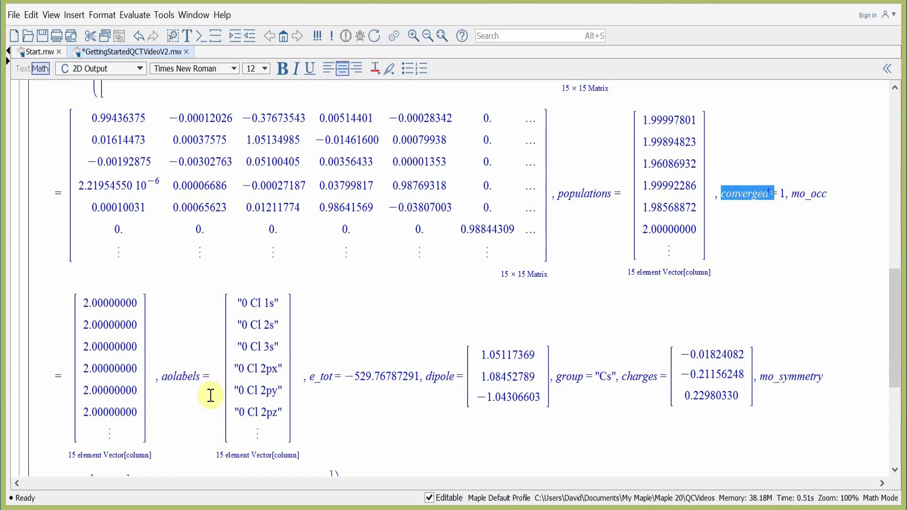
left_click_drag(79, 305, 112, 346)
left_click_drag(236, 302, 418, 380)
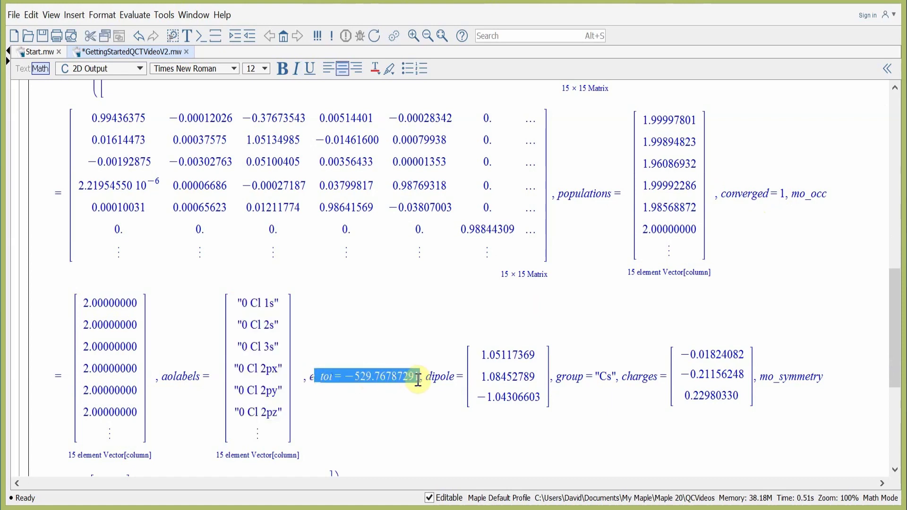
left_click_drag(428, 376, 491, 373)
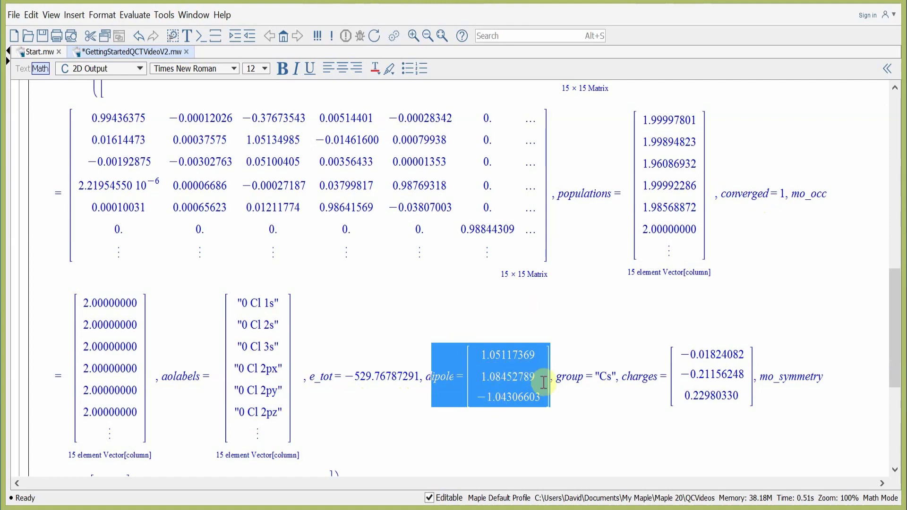
double_click(576, 374)
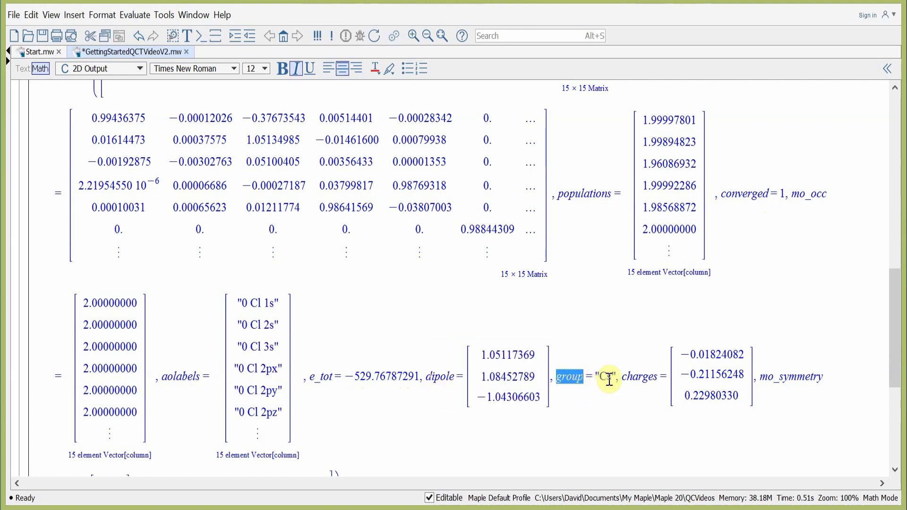
left_click_drag(613, 375, 596, 382)
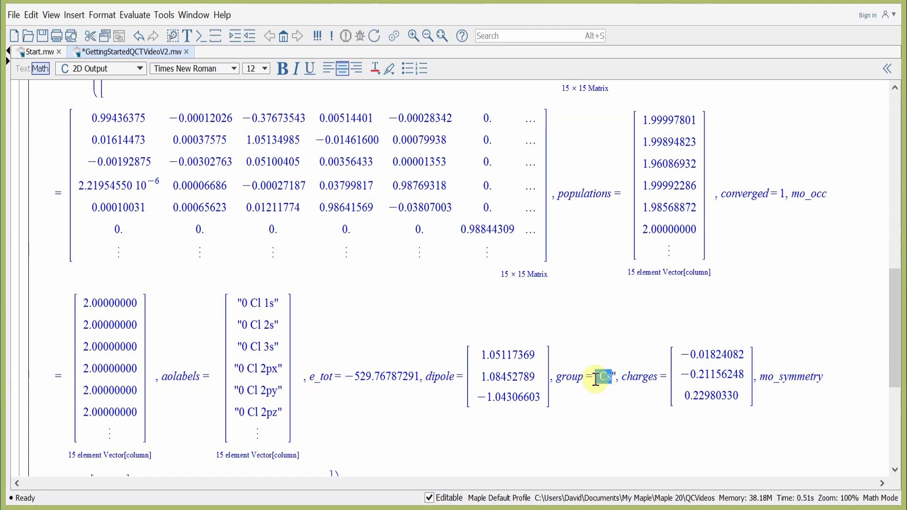
left_click_drag(681, 354, 730, 378)
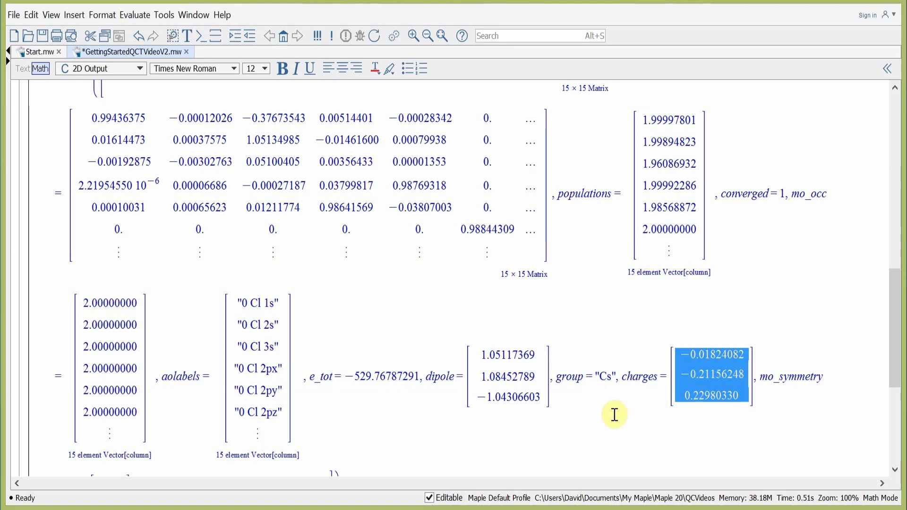
scroll(603, 414, "down", 5)
scroll(603, 415, "down", 3)
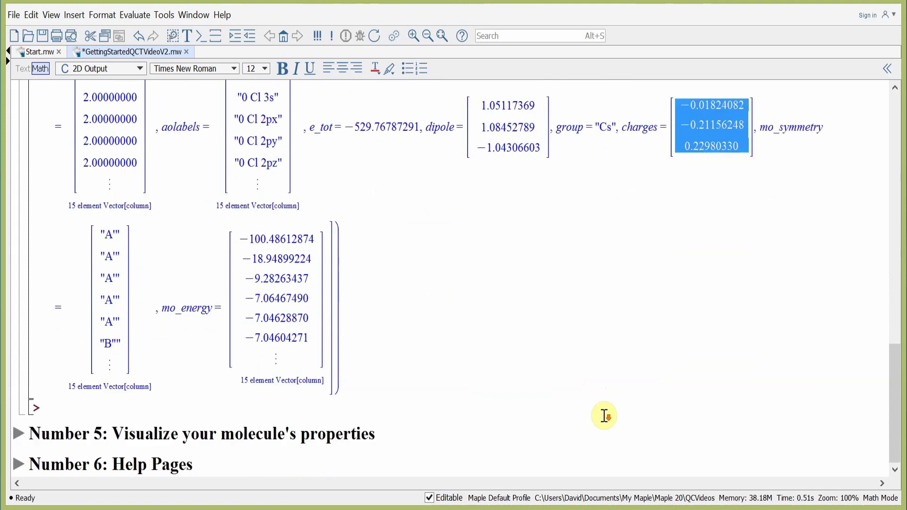
Step: Examine the mo_symmetry and mo_energy vectors and look back over the density functional output table
mouse_move(97, 236)
left_mouse_down()
mouse_move(112, 277)
mouse_move(111, 354)
left_mouse_up()
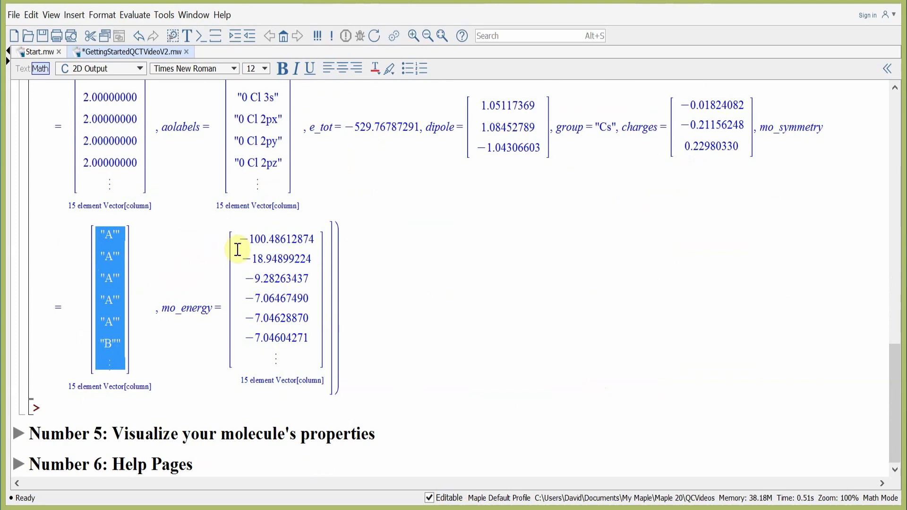
left_click_drag(242, 239, 276, 317)
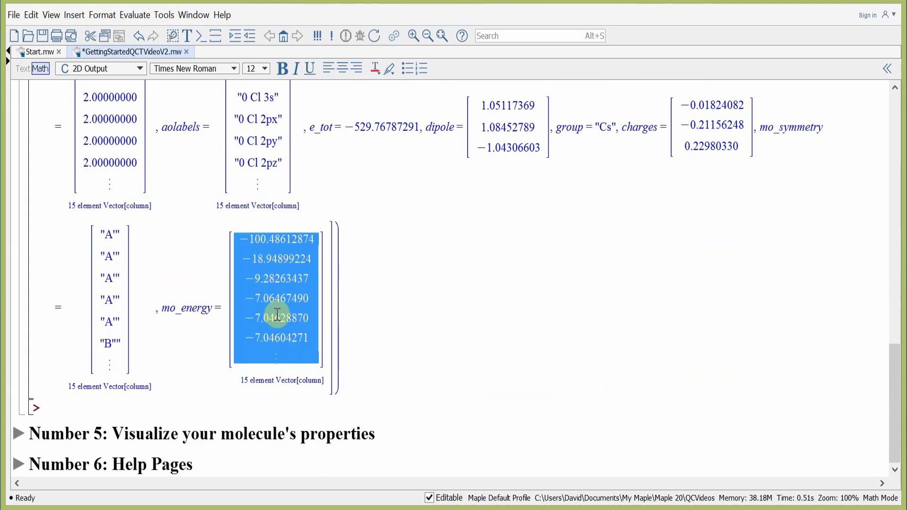
left_click_drag(277, 317, 279, 316)
scroll(375, 231, "up", 7)
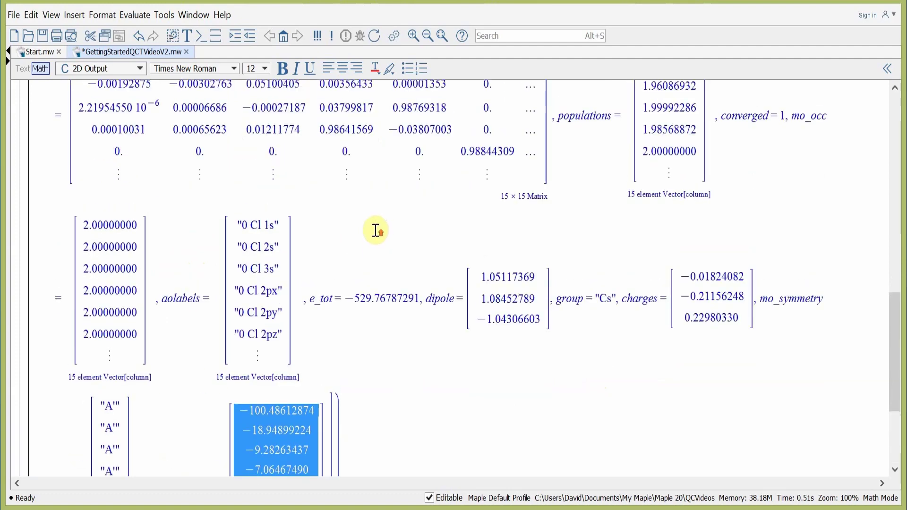
scroll(375, 228, "up", 10)
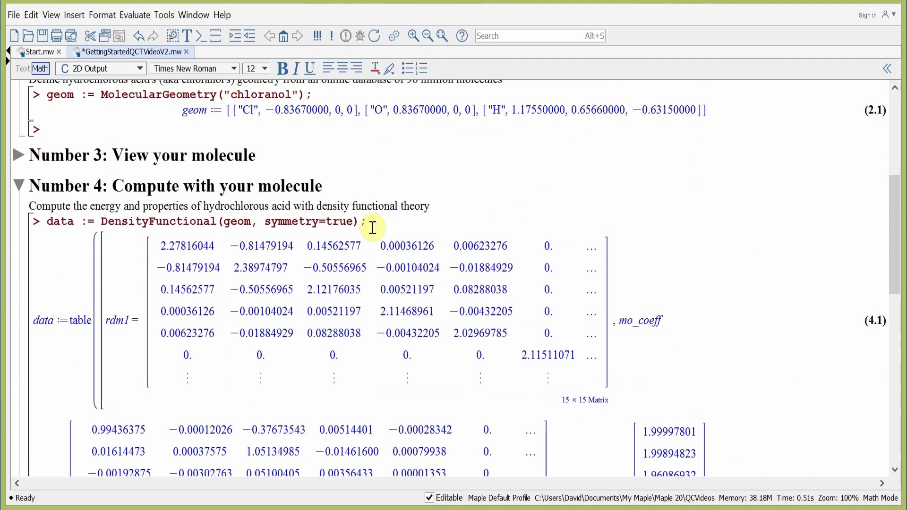
scroll(370, 226, "down", 17)
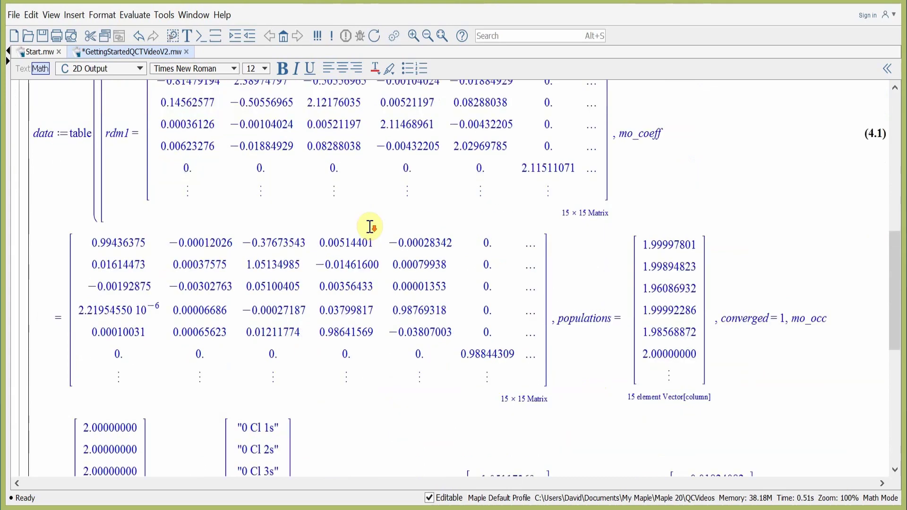
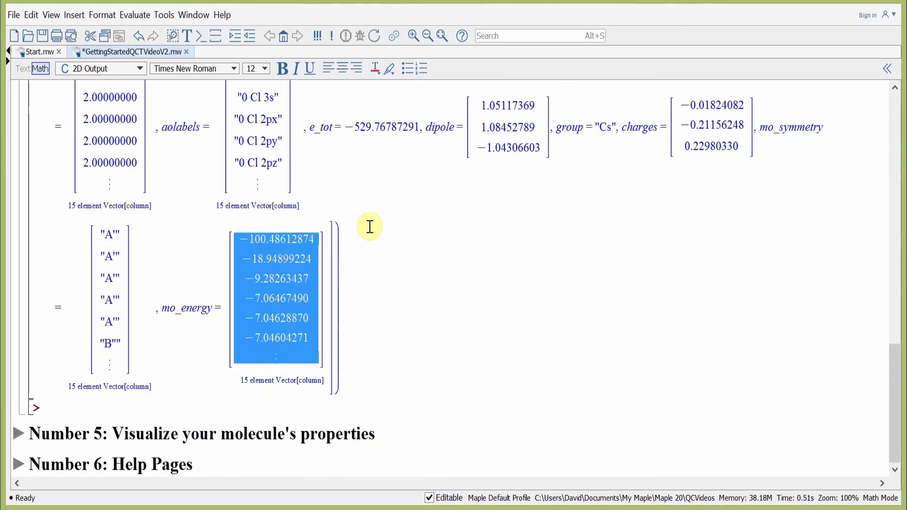
Step: Expand the "Number 5: Visualize your molecule's properties" section and its "Density Plot 3D" subsection, and review the arguments of DensityPlot3D(geom,data);
left_click(18, 434)
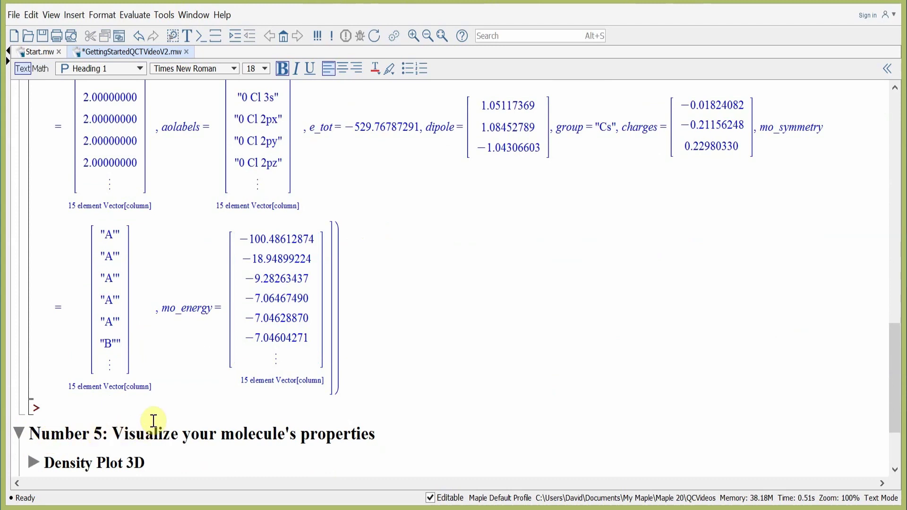
scroll(152, 421, "down", 4)
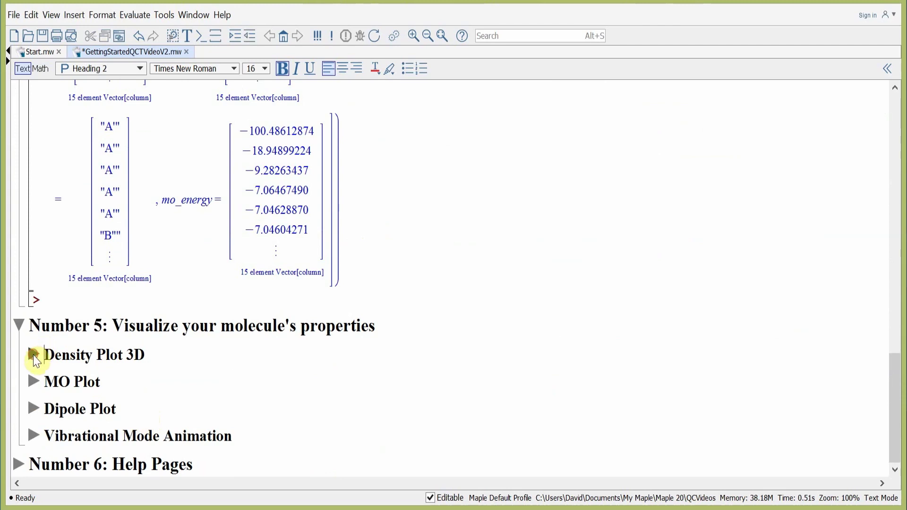
left_click(34, 355)
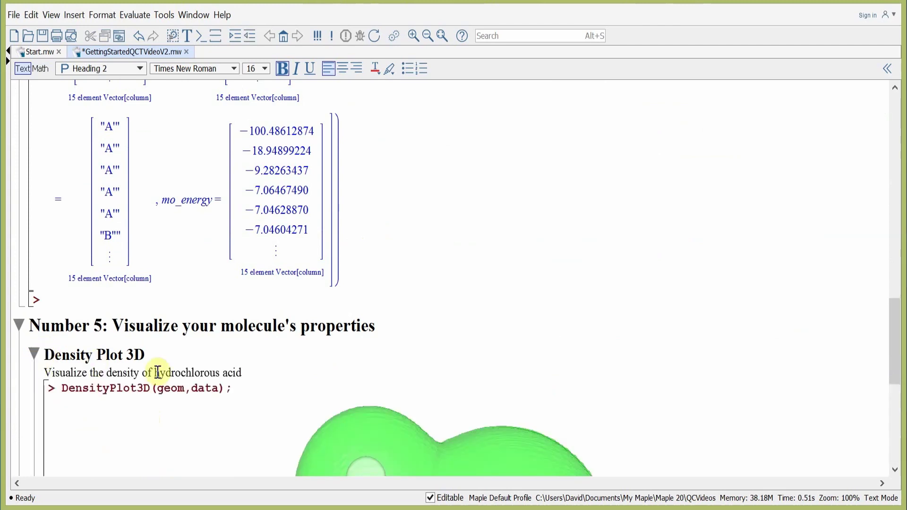
left_click(57, 391)
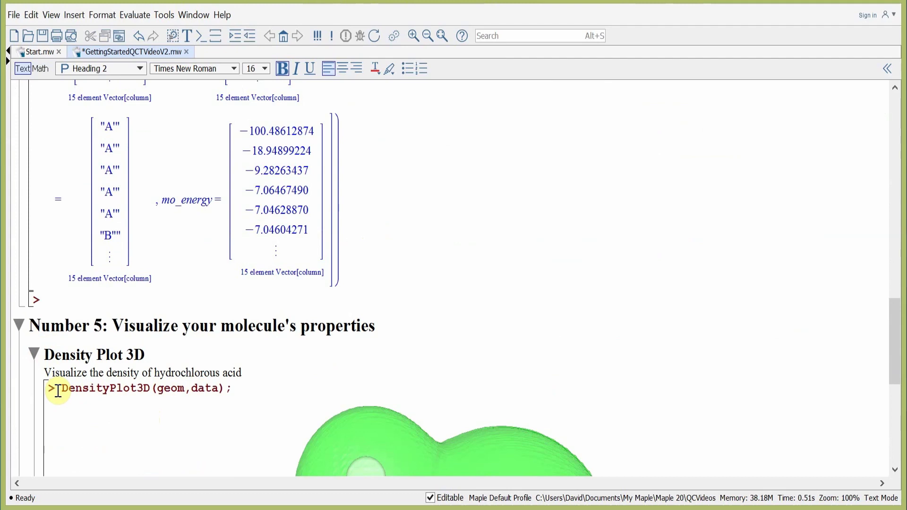
left_click_drag(60, 390, 199, 390)
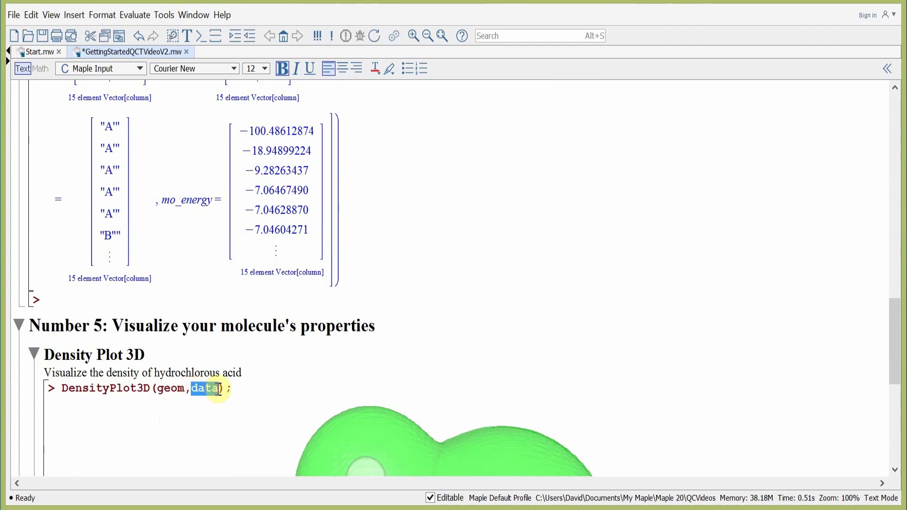
left_click(234, 387)
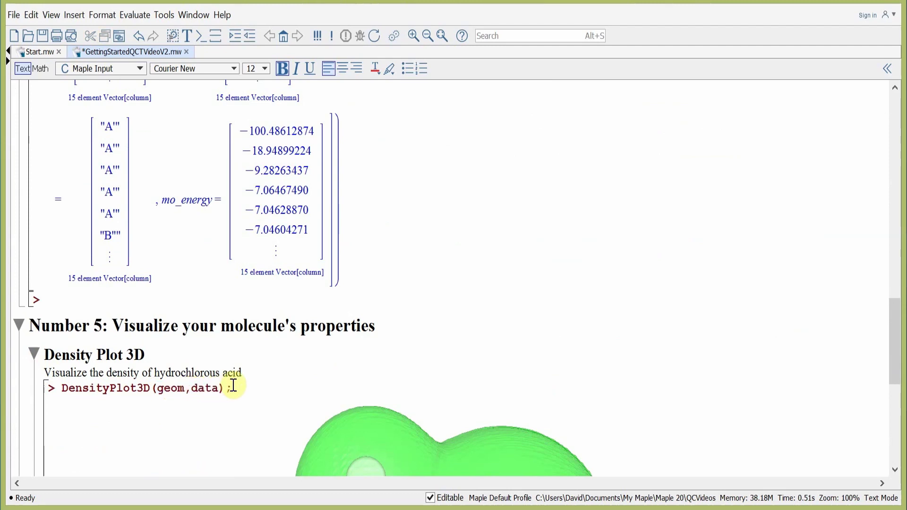
Step: Rotate the 3D electron density plot of hydrochlorous acid, and return to the empty prompt below it
scroll(234, 386, "down", 8)
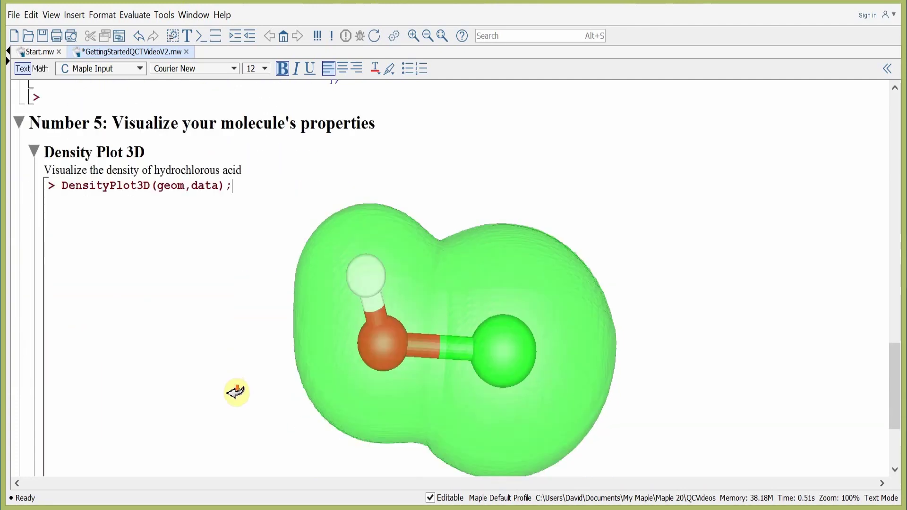
scroll(237, 391, "down", 3)
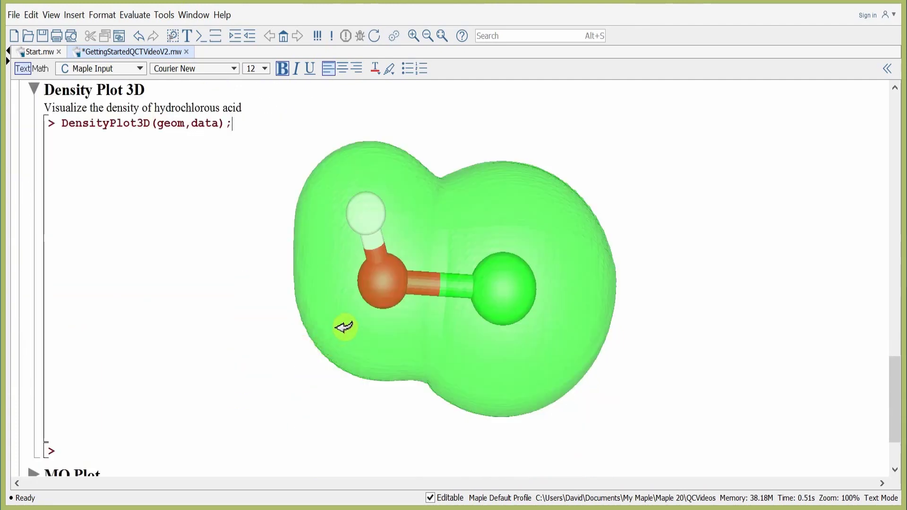
left_click_drag(435, 287, 433, 143)
scroll(90, 417, "down", 2)
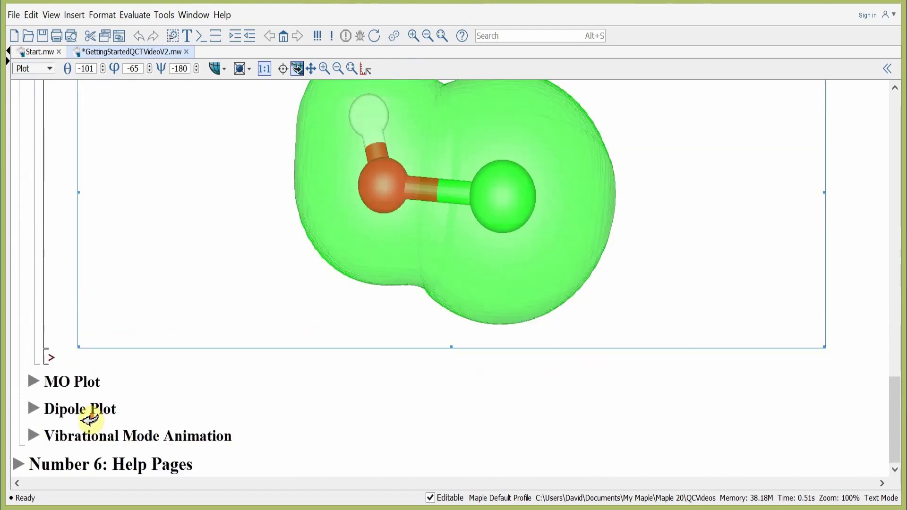
left_click(53, 357)
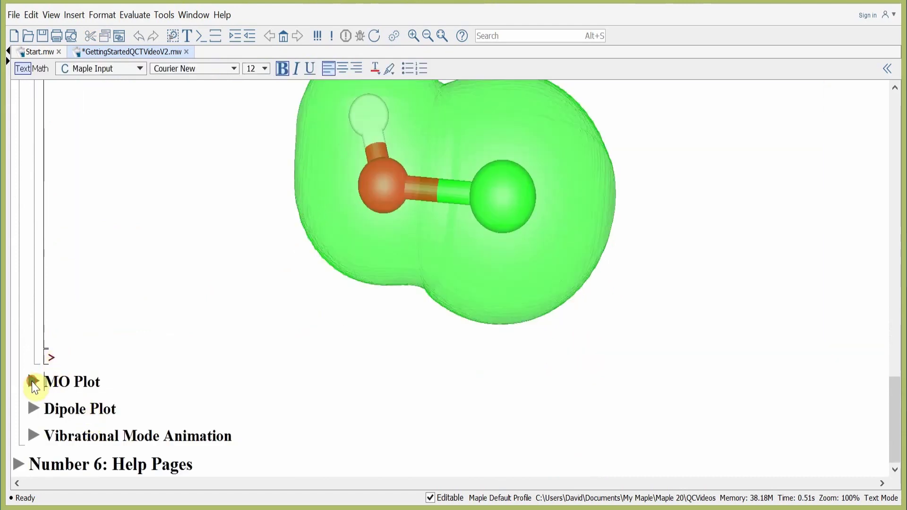
Step: Expand the "MO Plot" subsection and review the orbitalindex=13 argument of its DensityPlot3D command
left_click(34, 383)
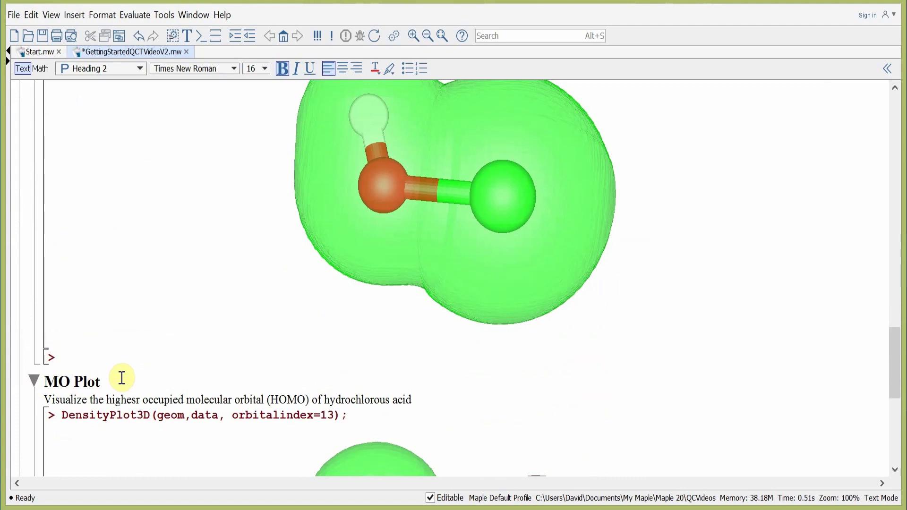
left_click(344, 415)
scroll(332, 418, "down", 1)
scroll(332, 419, "down", 3)
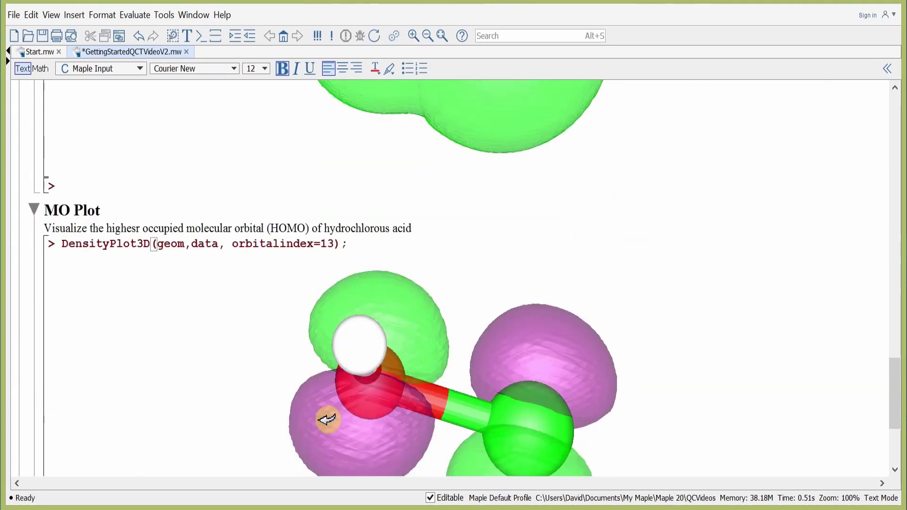
left_click_drag(232, 230, 328, 232)
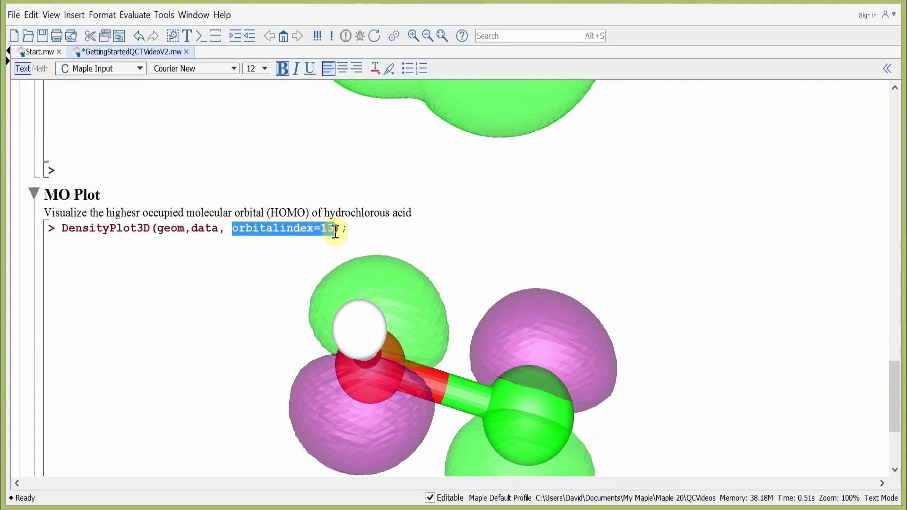
left_click(349, 230)
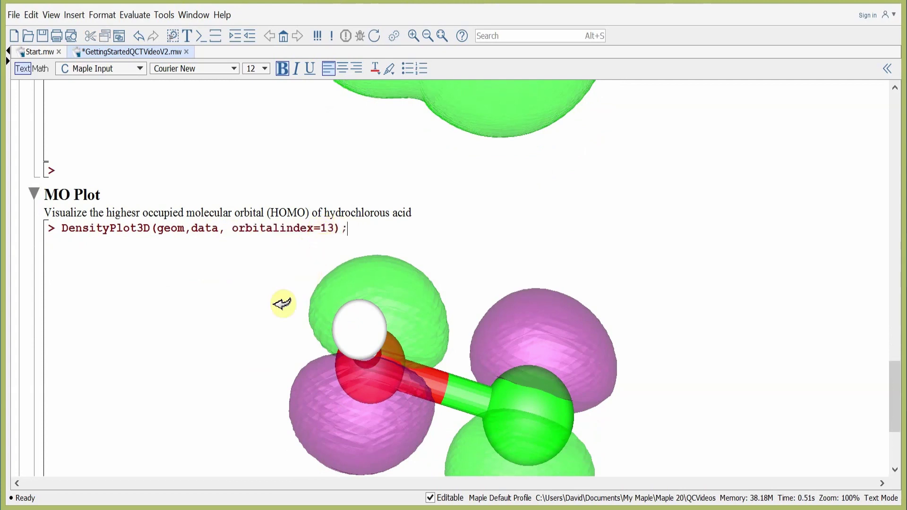
Step: Rotate the 3D plot of the highest occupied molecular orbital to view its lobes from another angle
scroll(281, 304, "down", 3)
left_click(421, 321)
left_click_drag(421, 321, 381, 403)
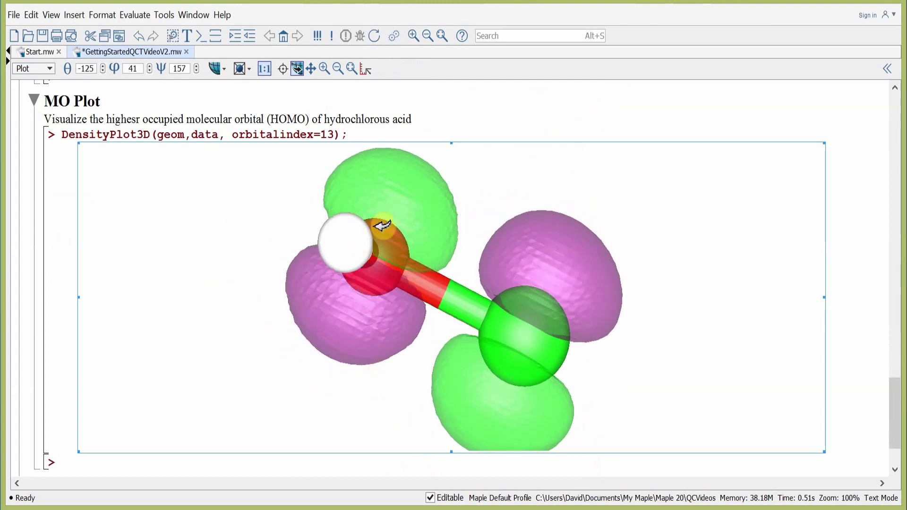
mouse_move(390, 190)
left_mouse_down()
mouse_move(344, 245)
mouse_move(348, 196)
mouse_move(269, 138)
mouse_move(271, 191)
mouse_move(378, 202)
left_mouse_up()
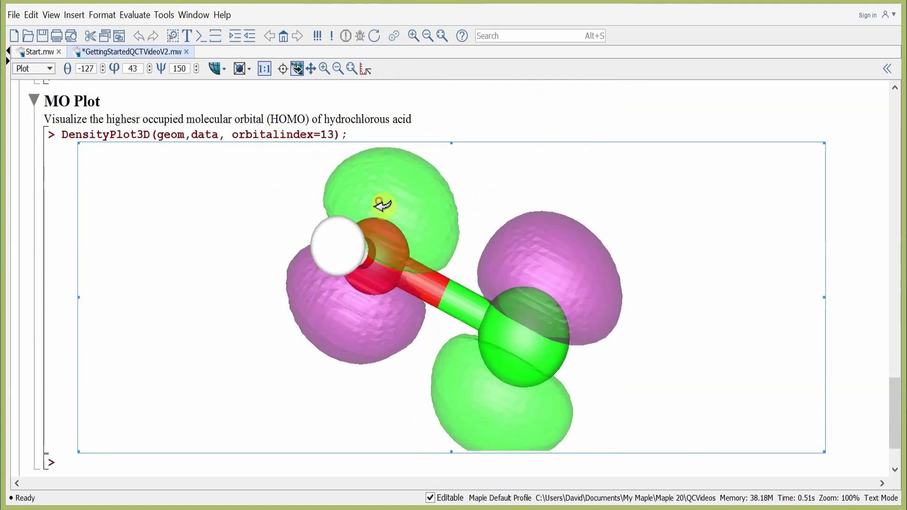
Step: Expand the "Dipole Plot" subsection and execute DipolePlot(geom,method='DensityFunctional');
scroll(299, 340, "down", 5)
left_click(59, 406)
left_click(35, 407)
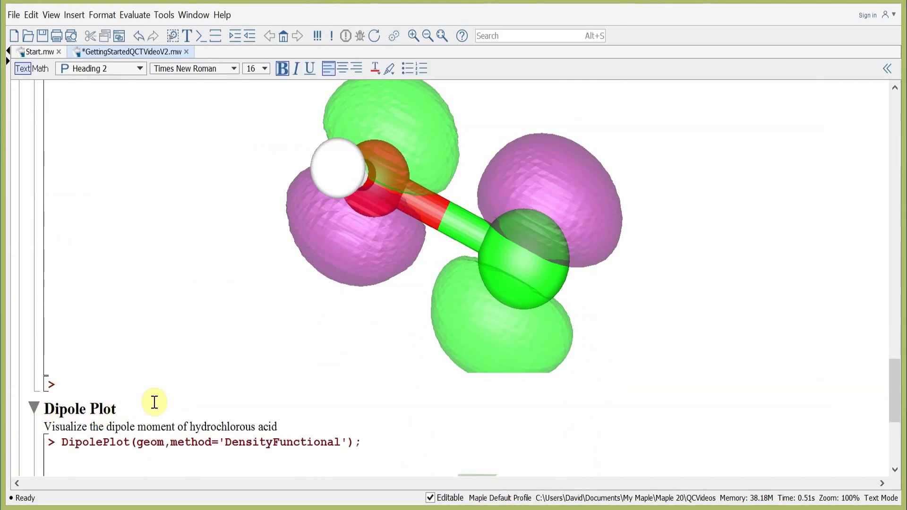
scroll(154, 401, "down", 3)
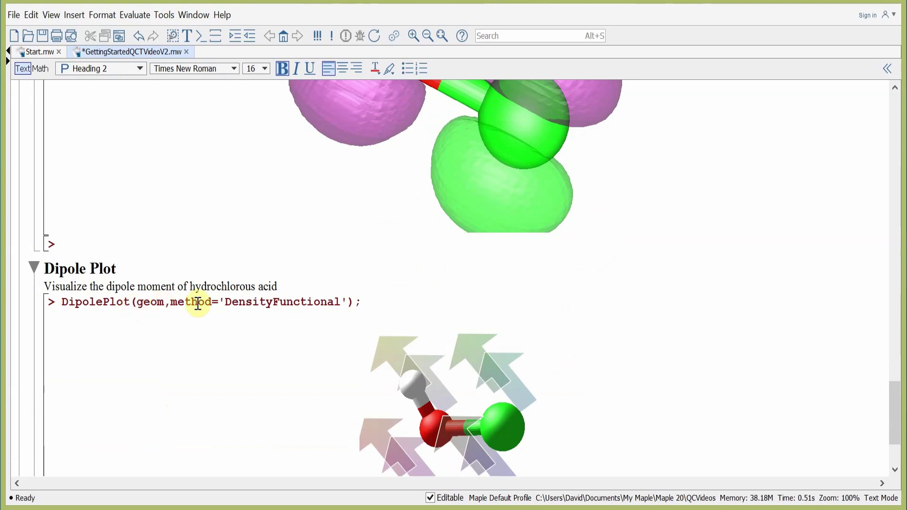
left_click(389, 295)
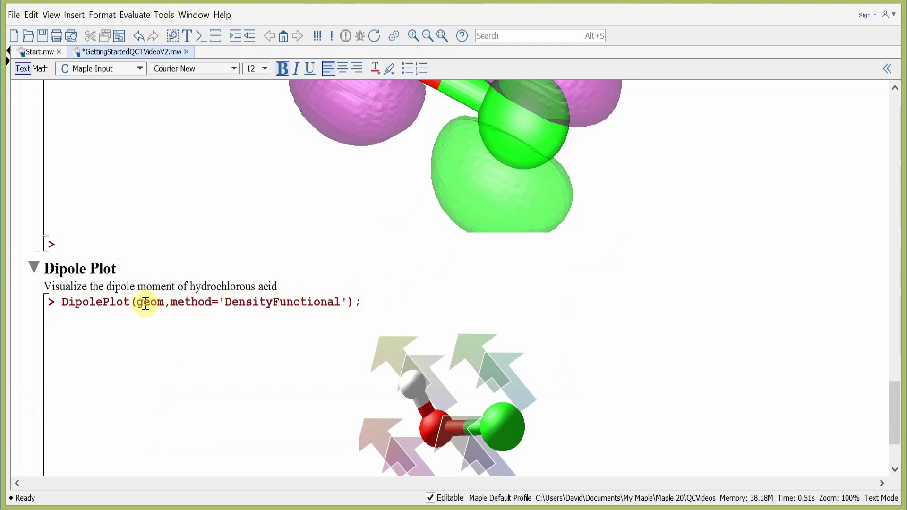
left_click_drag(170, 303, 370, 304)
left_click(371, 302)
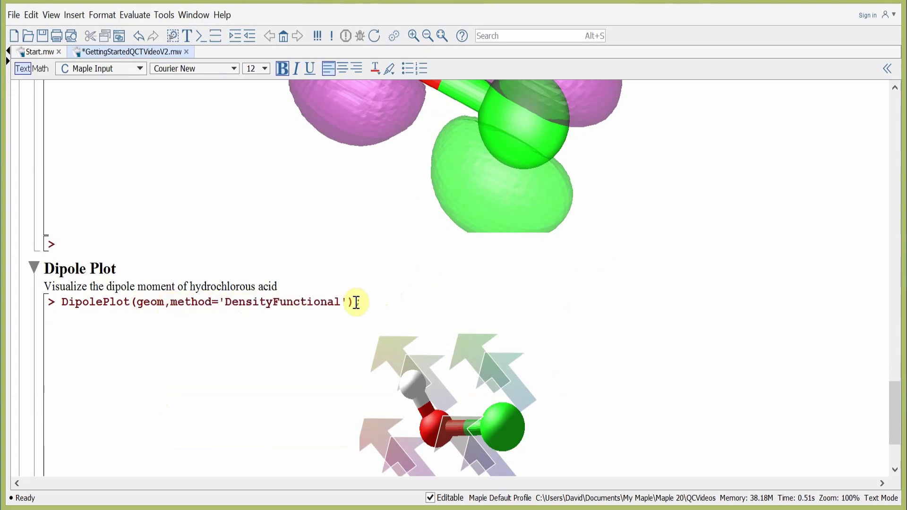
scroll(354, 305, "down", 3)
scroll(352, 305, "down", 3)
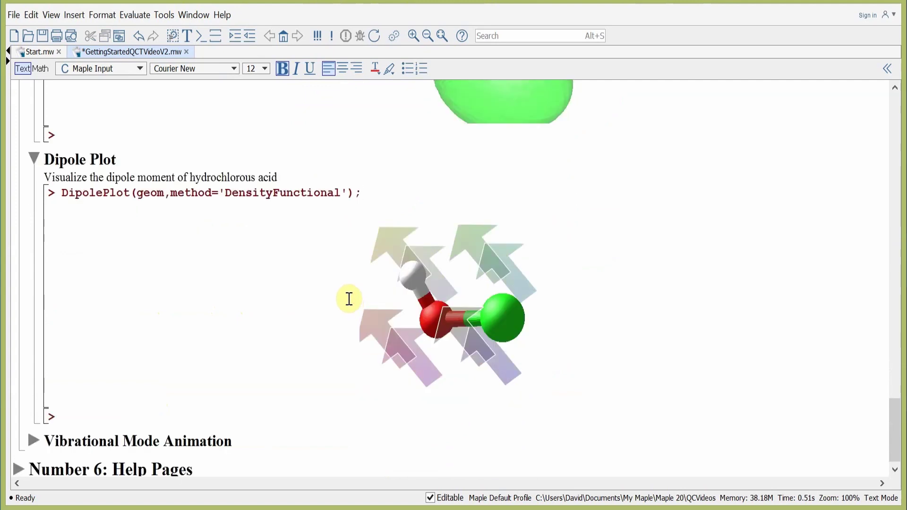
key("Return")
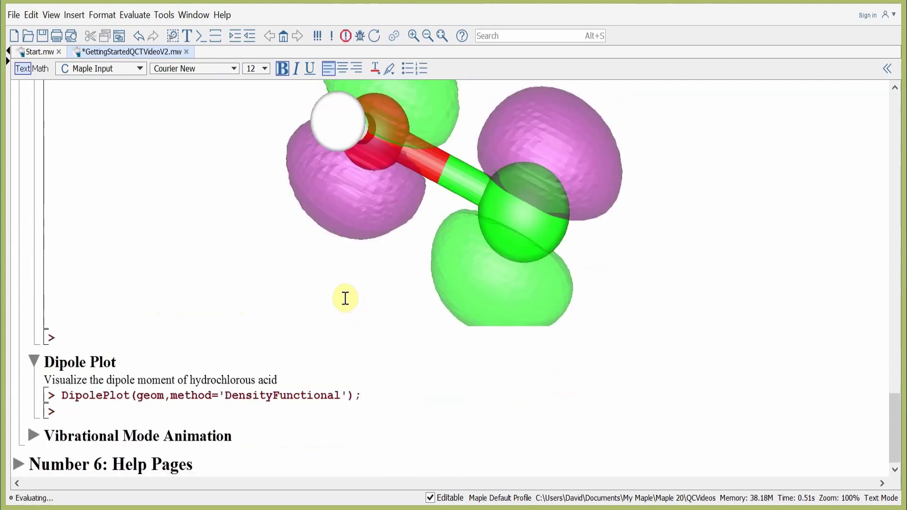
Step: Rotate the dipole moment plot and zoom in on it, and expand the "Vibrational Mode Animation" subsection
left_click_drag(430, 355, 404, 361)
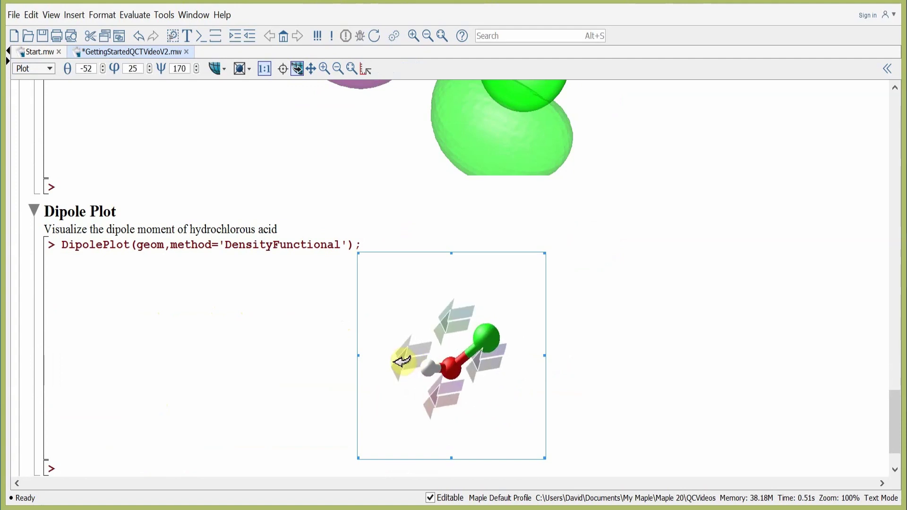
left_click(324, 69)
left_click_drag(412, 356, 411, 341)
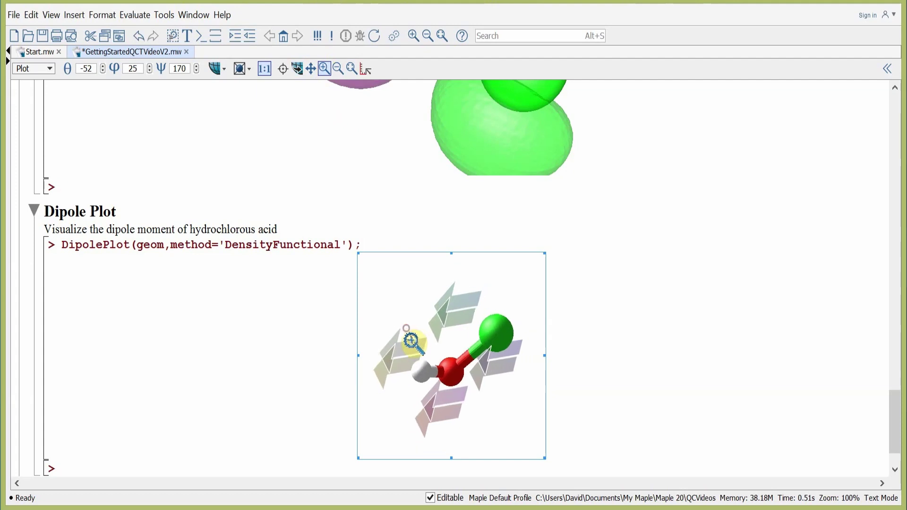
left_click(297, 69)
left_click_drag(405, 334, 587, 381)
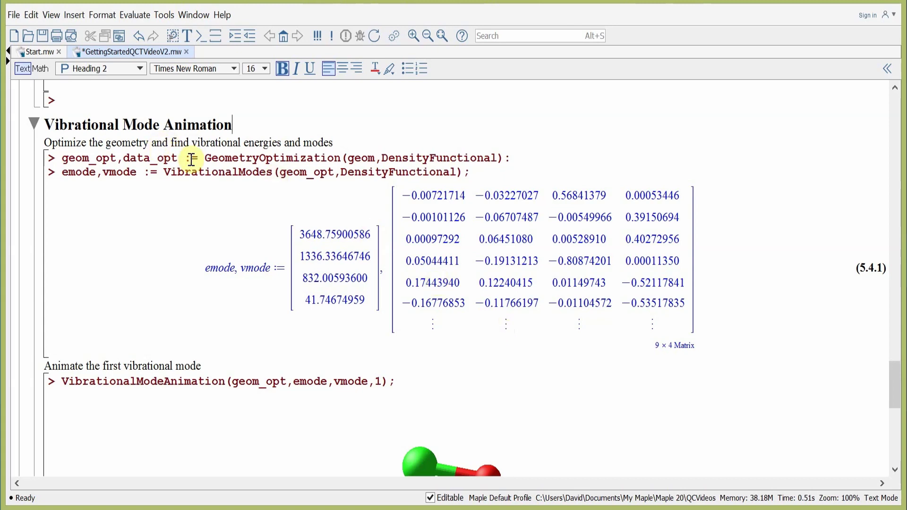
Step: Examine the GeometryOptimization, VibrationalModes and VibrationalModeAnimation commands and their arguments in the "Vibrational Mode Animation" subsection
left_click_drag(207, 157, 343, 155)
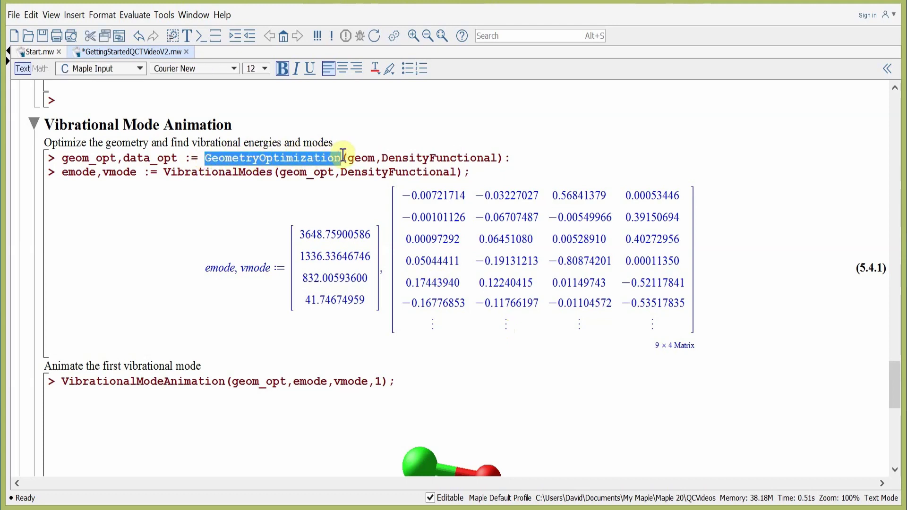
left_click_drag(348, 156, 371, 156)
left_click_drag(62, 158, 109, 157)
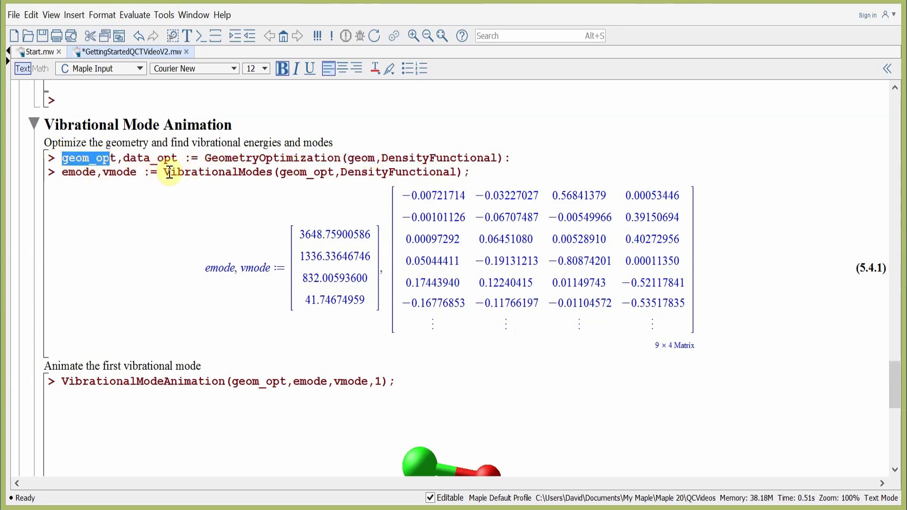
left_click_drag(165, 172, 270, 171)
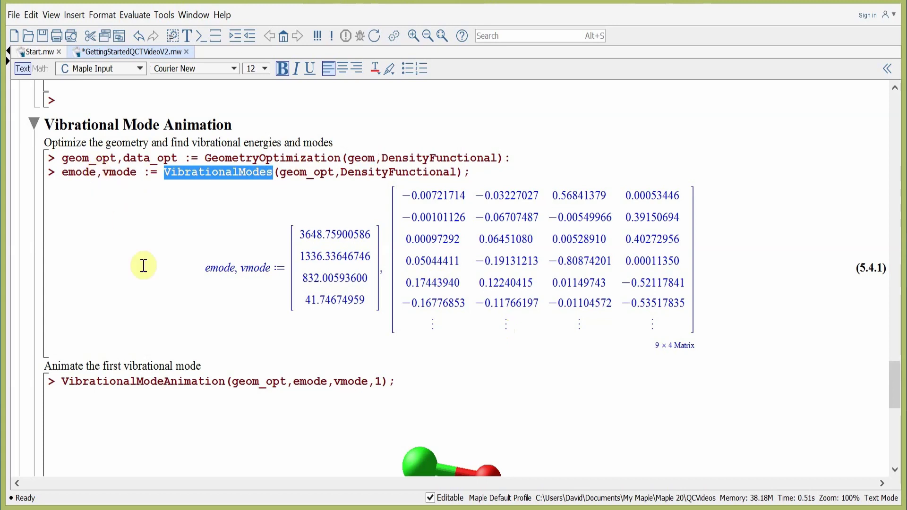
left_click_drag(238, 382, 373, 382)
left_click_drag(61, 381, 222, 383)
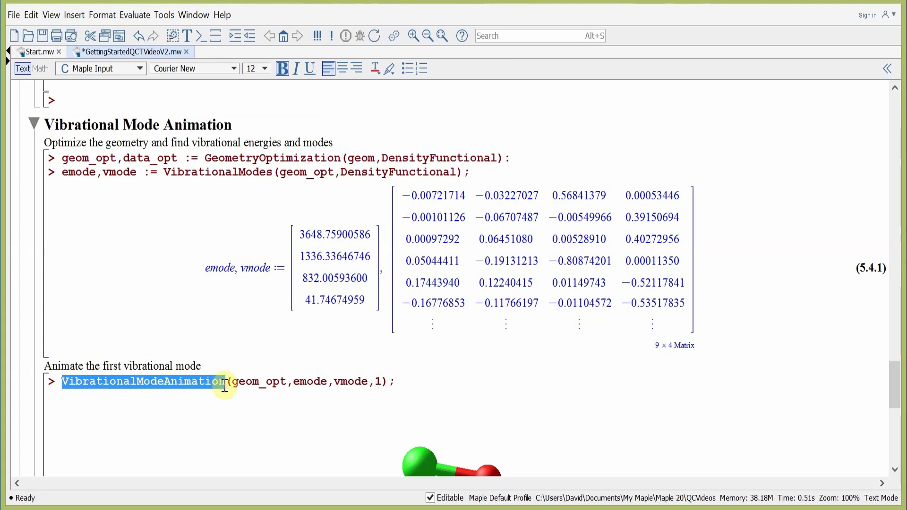
Step: Play the animation of the first vibrational mode, produced by VibrationalModeAnimation(geom_opt,emode,vmode,1);
scroll(220, 385, "down", 6)
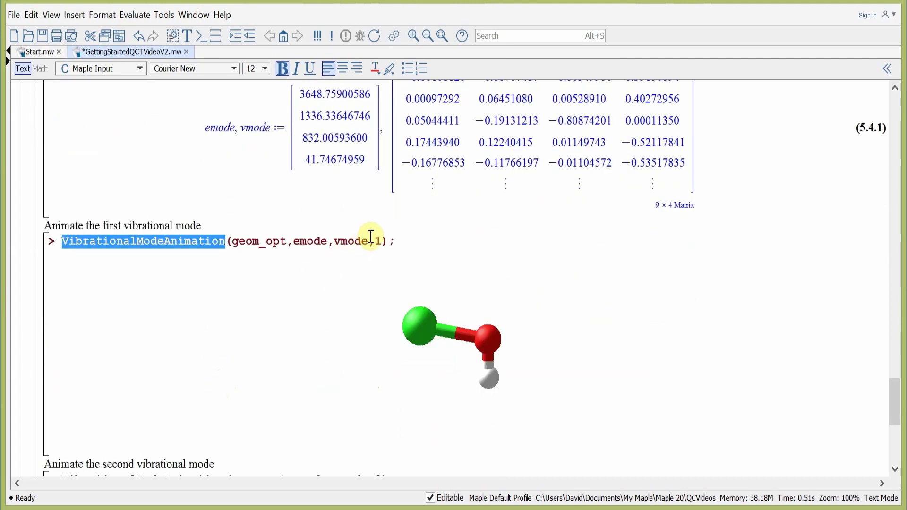
left_click(407, 314)
left_click(100, 69)
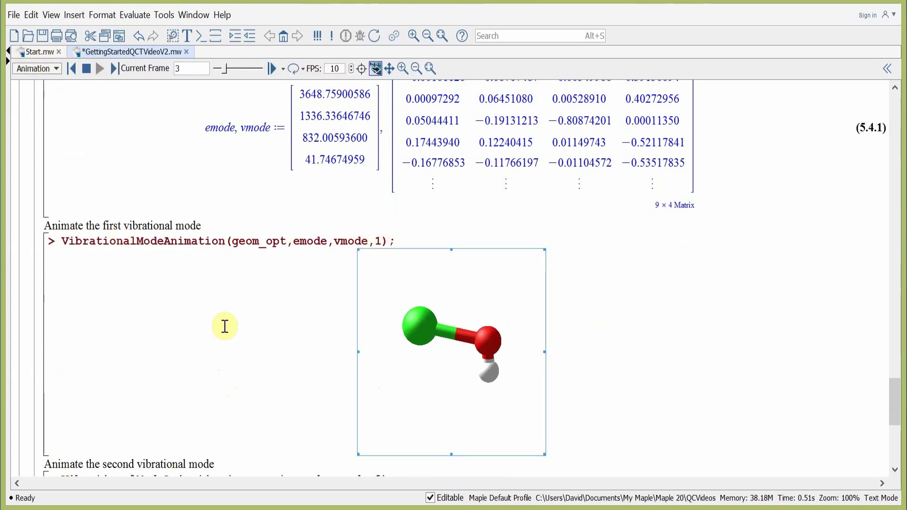
Step: Play the animation of the second vibrational mode and rotate its molecule to view it from another angle
scroll(225, 327, "down", 5)
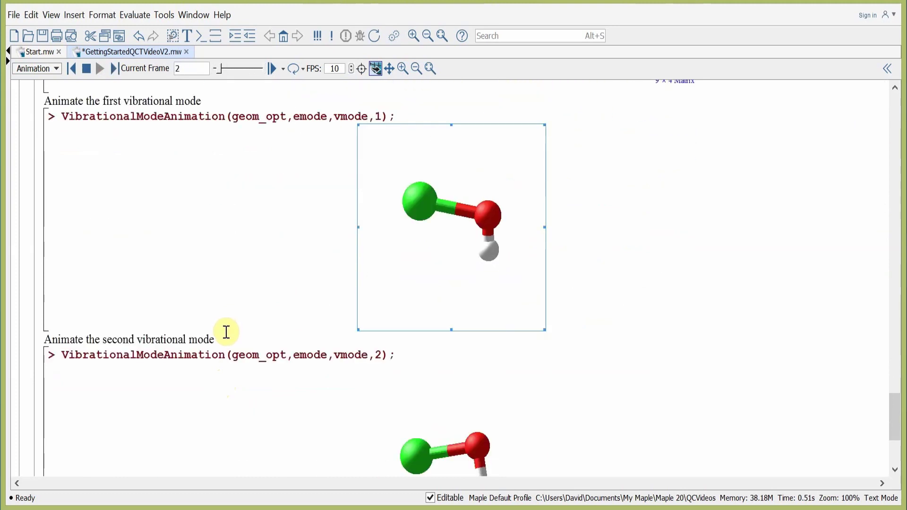
scroll(226, 332, "down", 1)
left_click(396, 338)
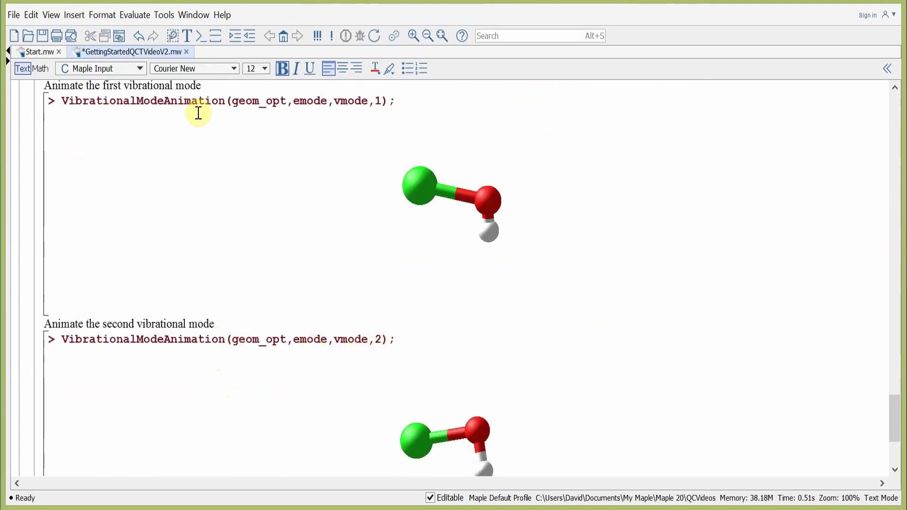
left_click(405, 431)
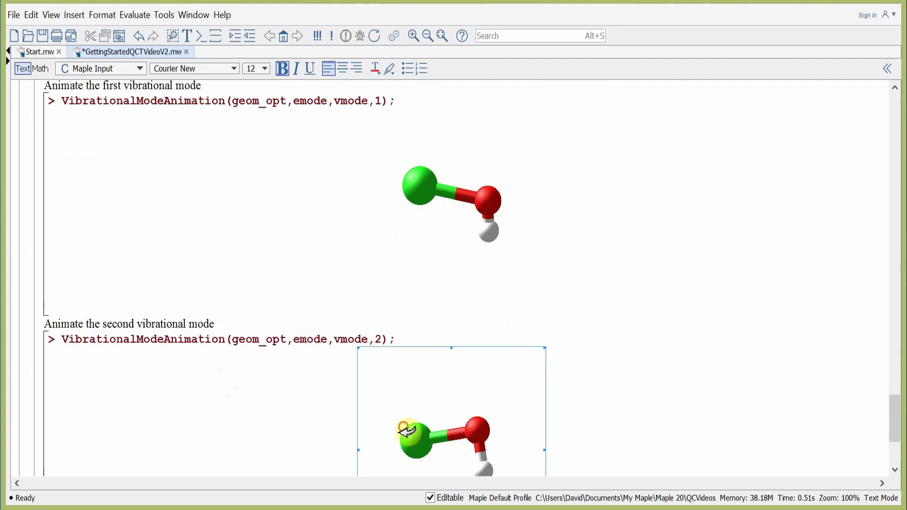
left_click(100, 70)
scroll(300, 388, "down", 6)
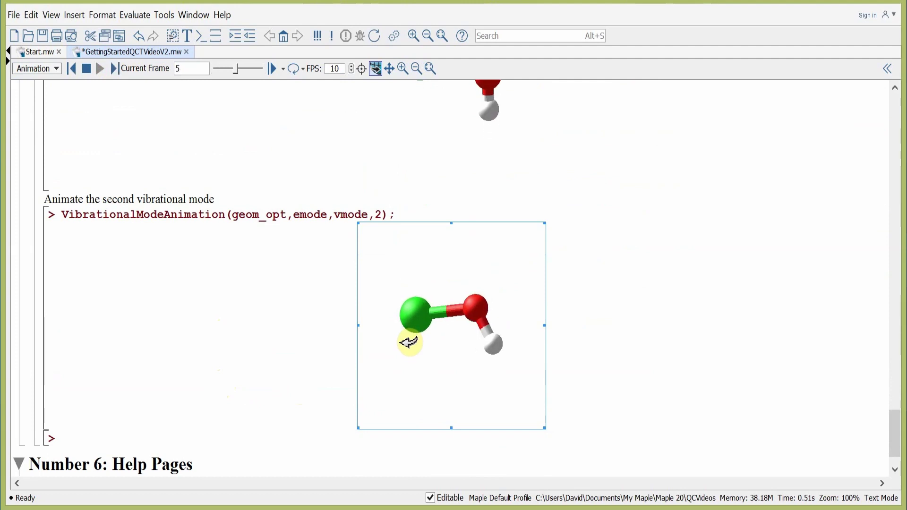
left_click_drag(419, 296, 295, 242)
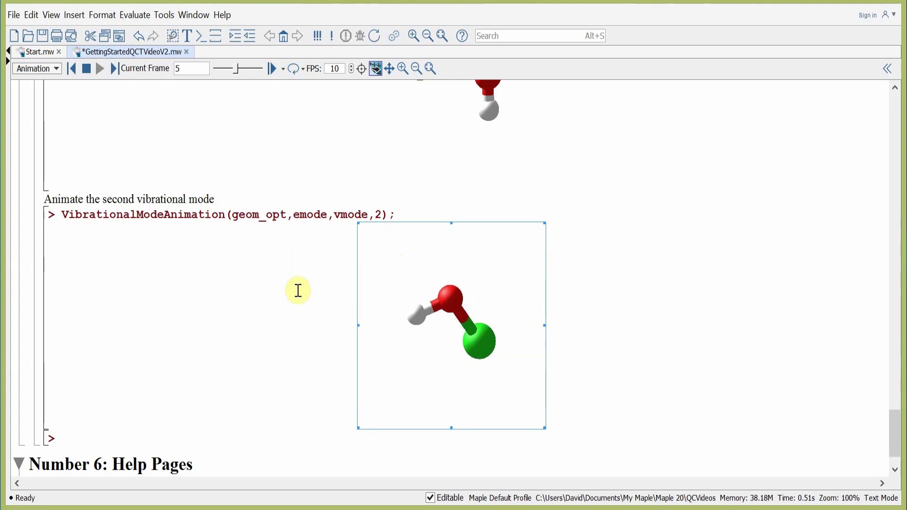
Step: Execute ? QuantumChemistry,Overview; in the "Number 6: Help Pages" section to open the package's overview help page
left_click(245, 461)
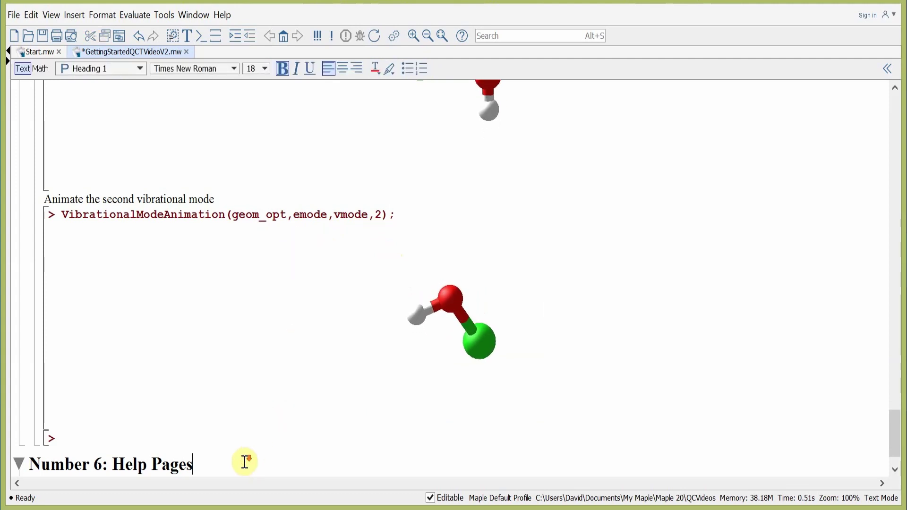
scroll(245, 461, "down", 3)
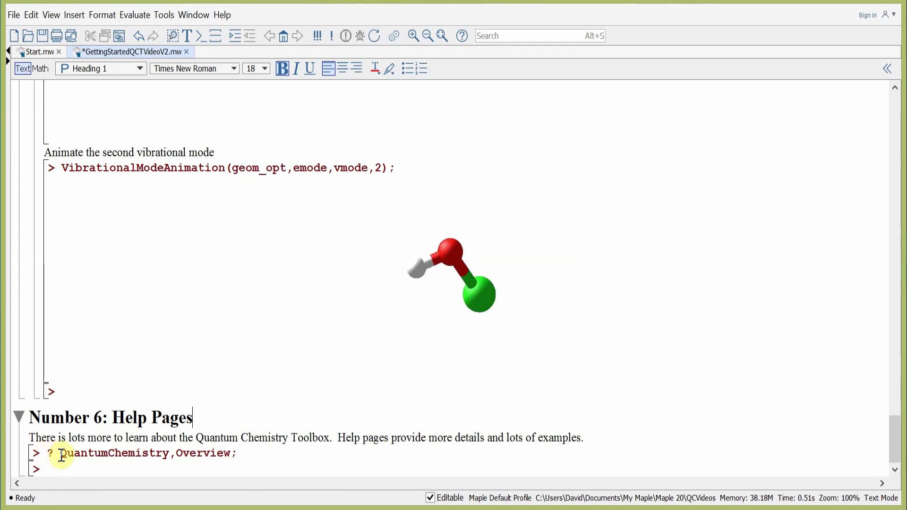
left_click(237, 454)
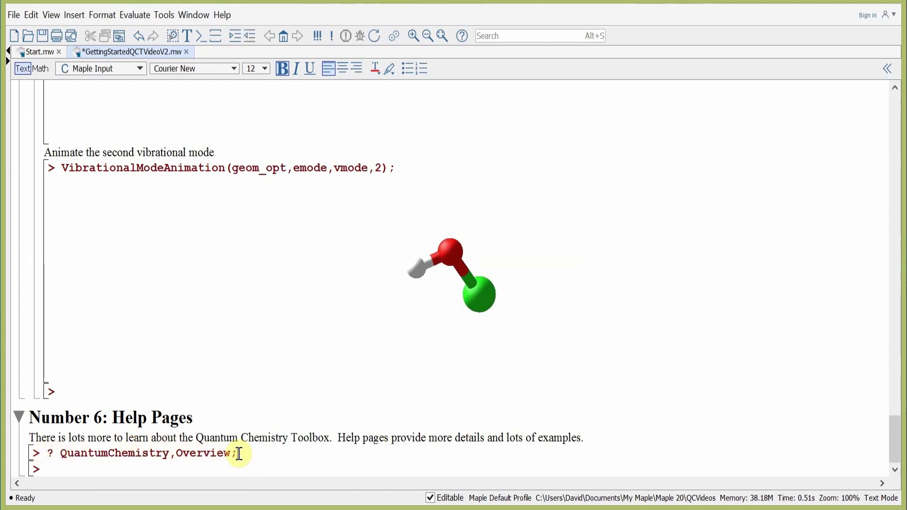
key("Return")
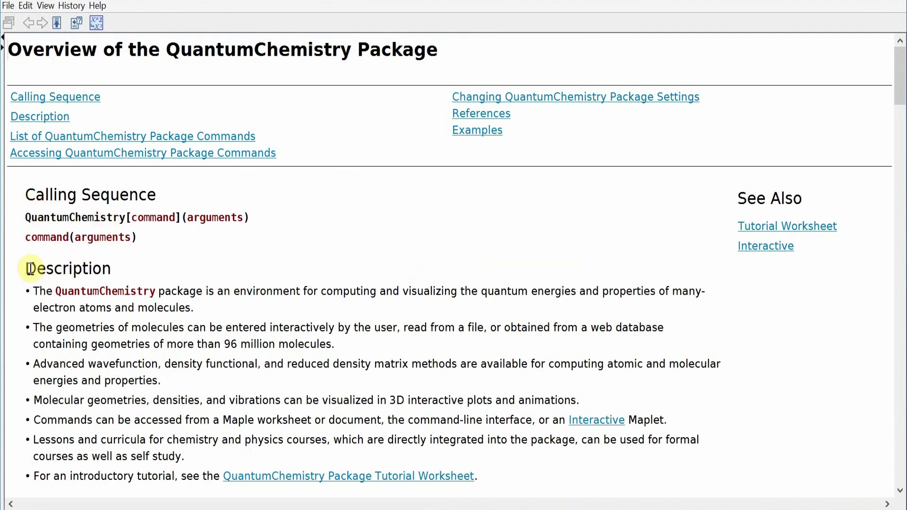
Step: Examine the package overview help page, including its description, command list, settings, references and Hartree-Fock example
scroll(169, 376, "down", 3)
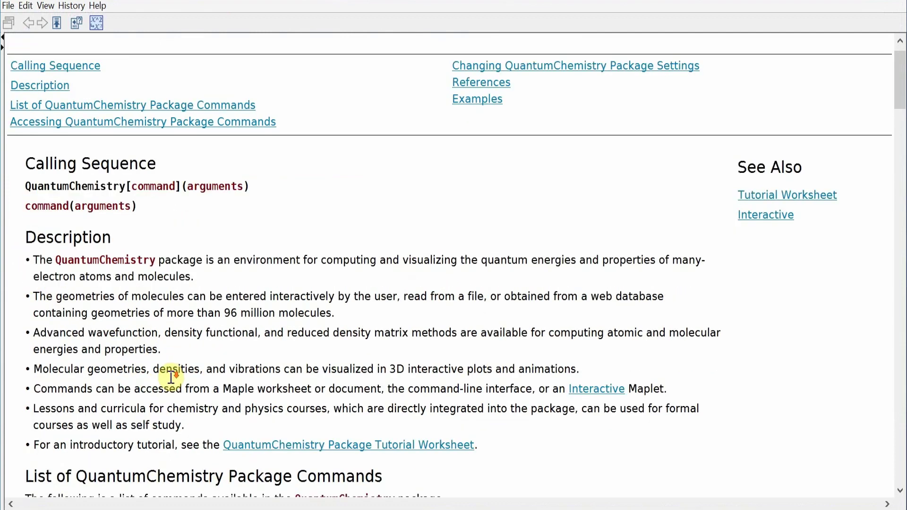
scroll(169, 376, "down", 8)
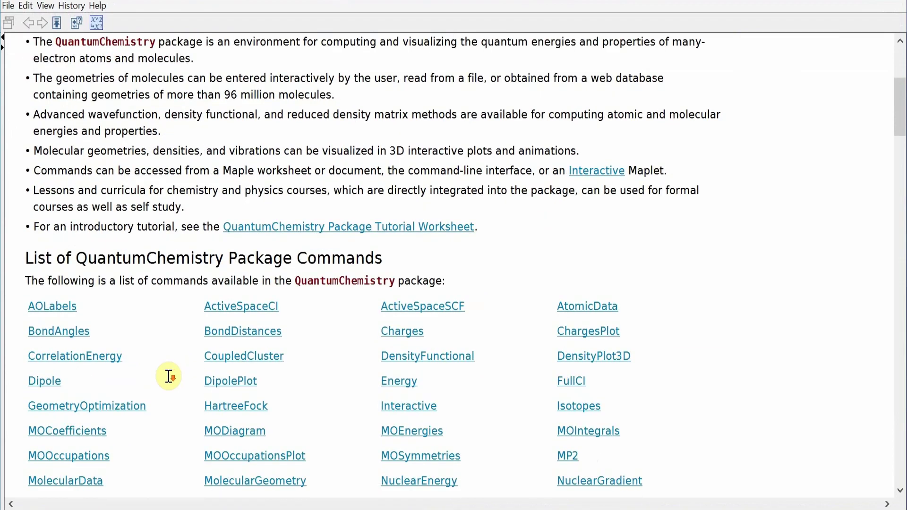
scroll(169, 376, "down", 7)
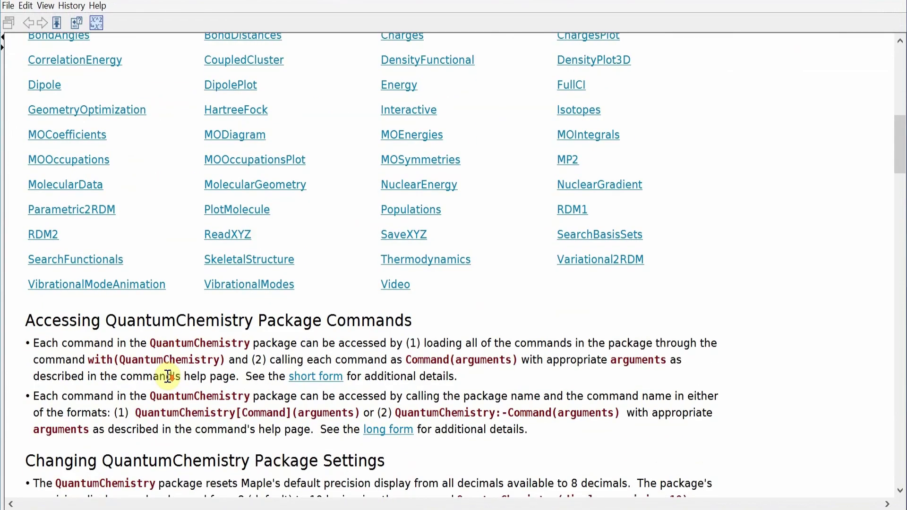
scroll(169, 376, "down", 10)
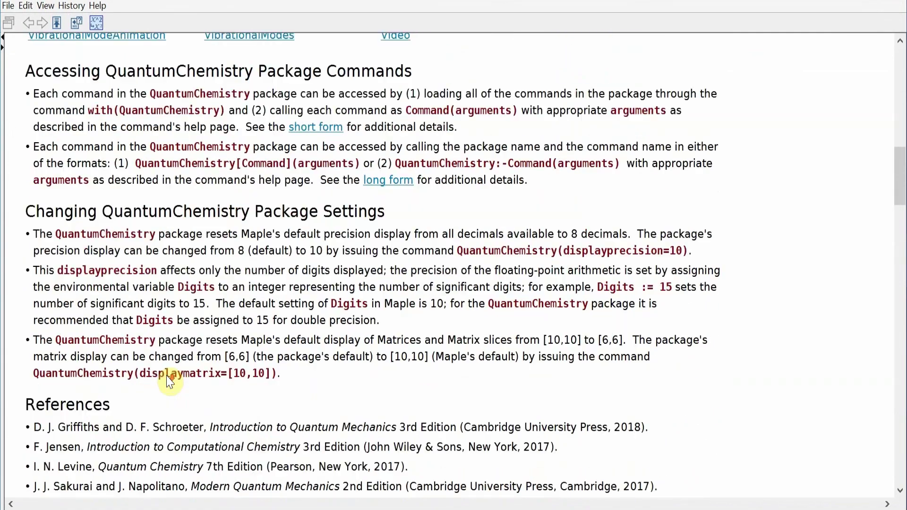
scroll(170, 380, "down", 7)
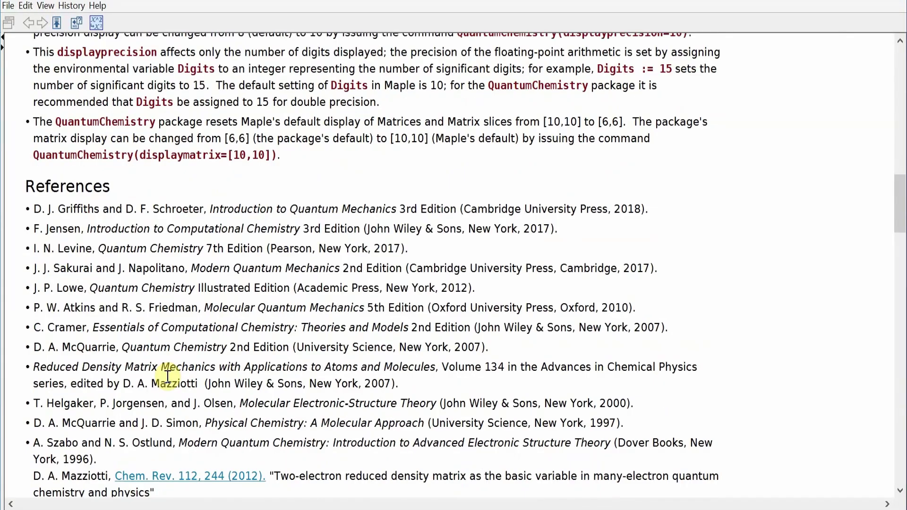
scroll(168, 376, "down", 8)
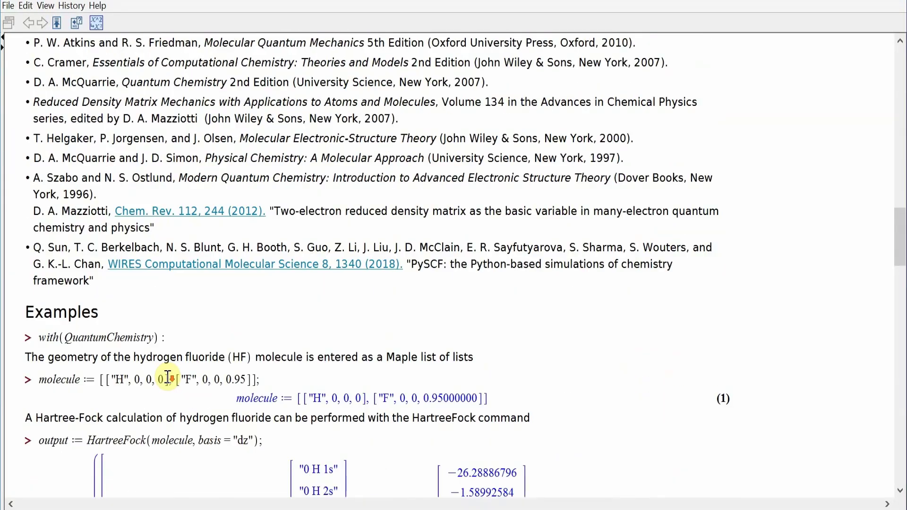
scroll(168, 376, "down", 6)
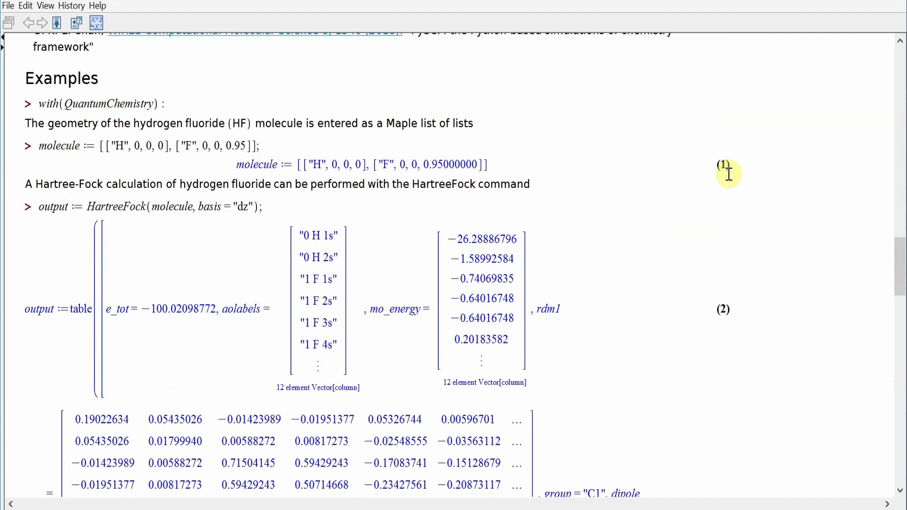
left_click(901, 122)
left_click(901, 118)
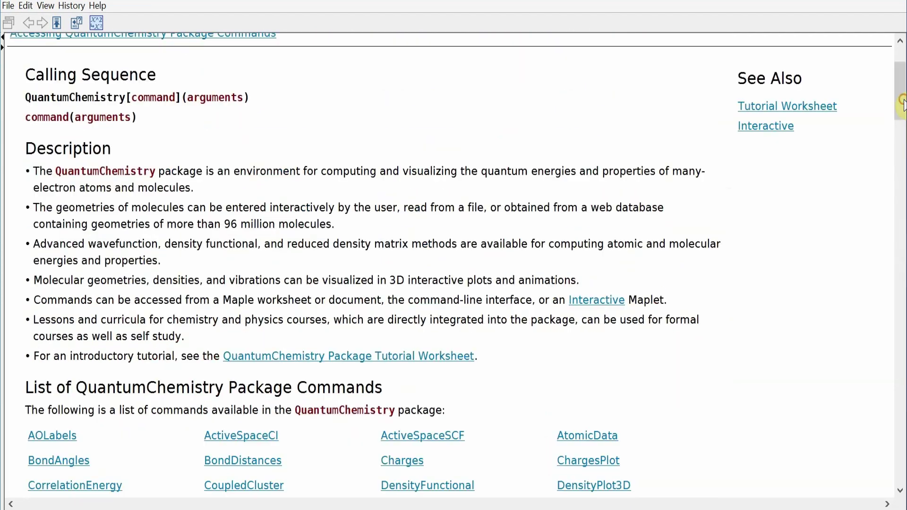
Step: Open the DensityFunctional help page from the list of package commands and highlight its calling sequence and options description
scroll(902, 116, "down", 9)
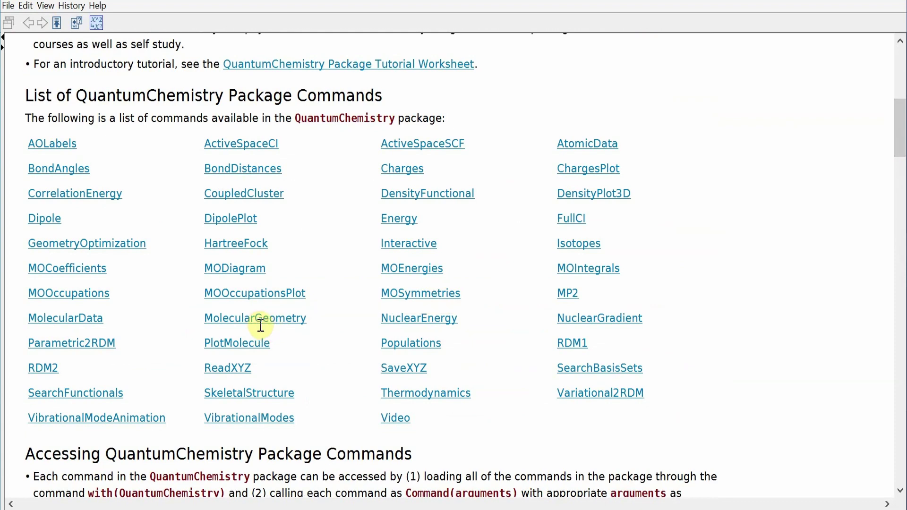
left_click(420, 194)
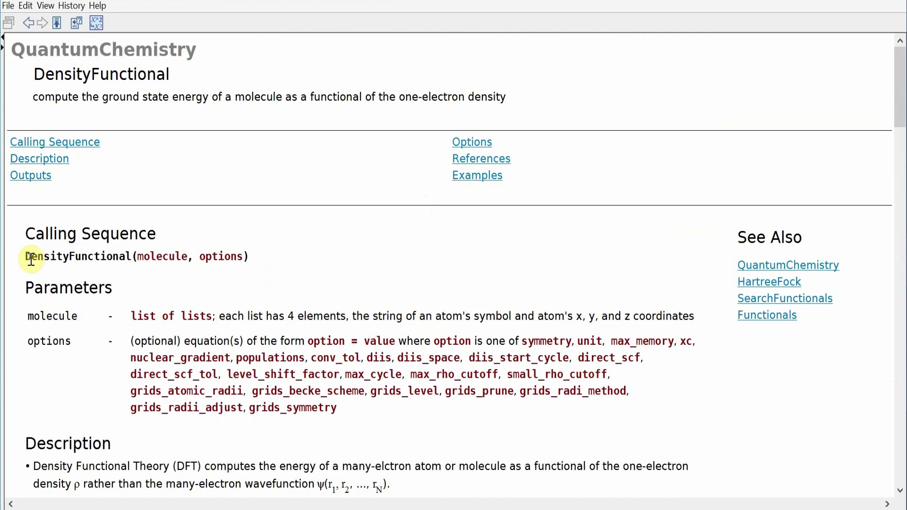
left_click_drag(23, 256, 256, 256)
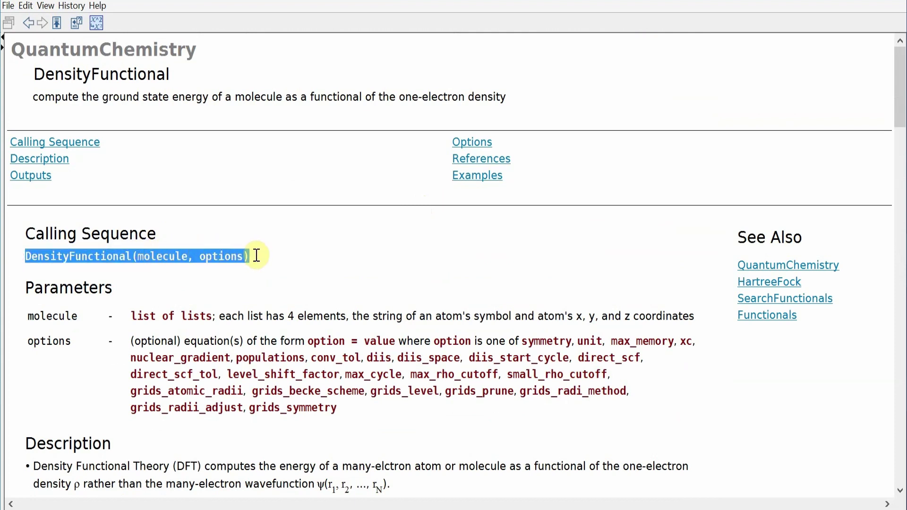
left_click(222, 358)
triple_click(157, 346)
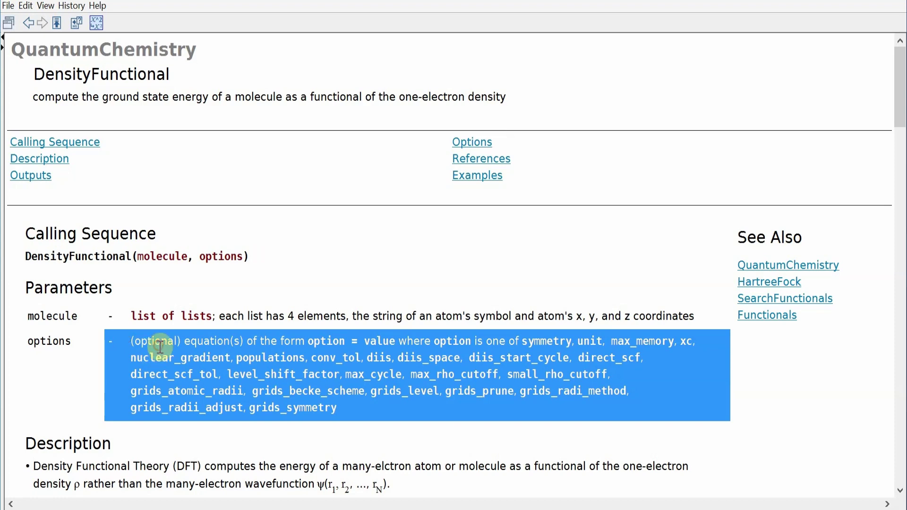
Step: Examine the description, outputs, options, references and hydrogen fluoride example on the DensityFunctional help page
scroll(231, 371, "down", 3)
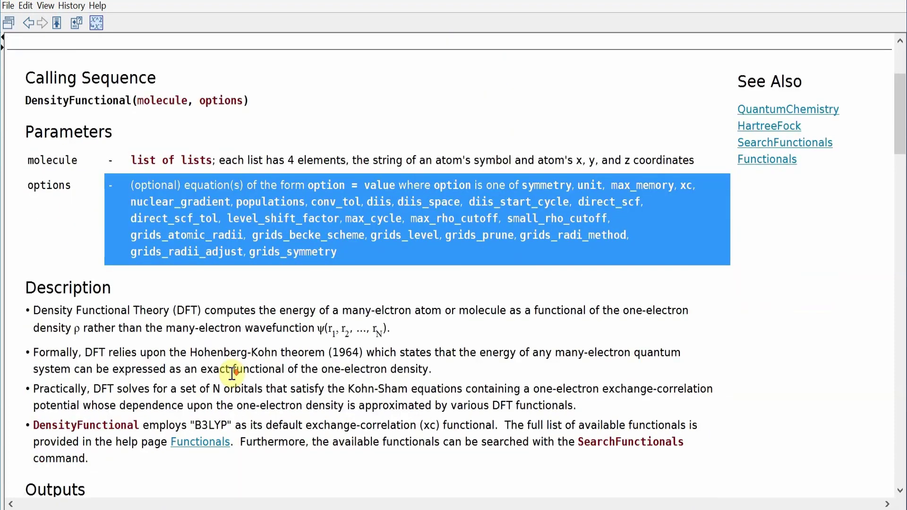
left_click(114, 297)
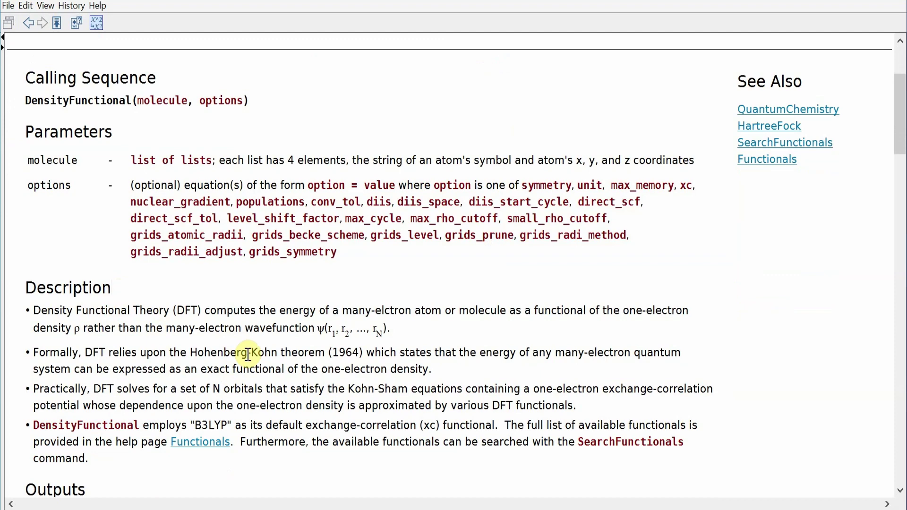
scroll(248, 354, "down", 6)
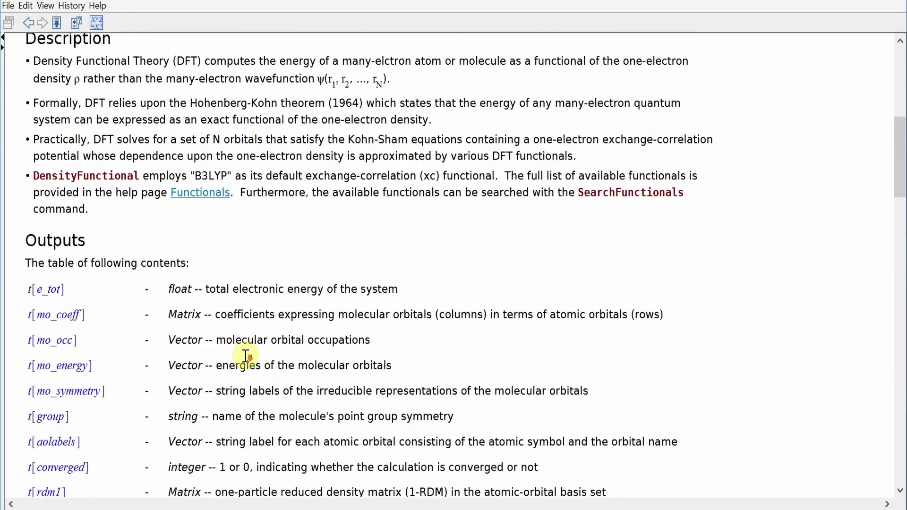
scroll(245, 362, "down", 3)
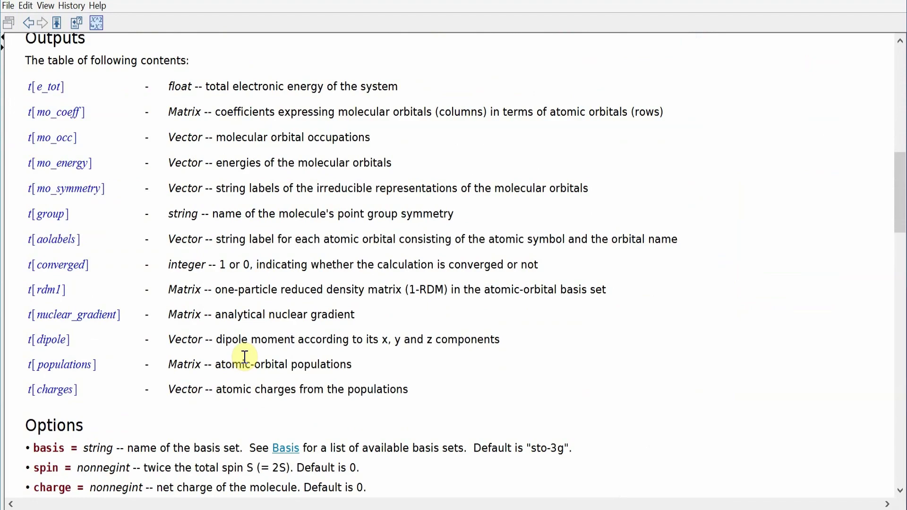
scroll(245, 357, "down", 5)
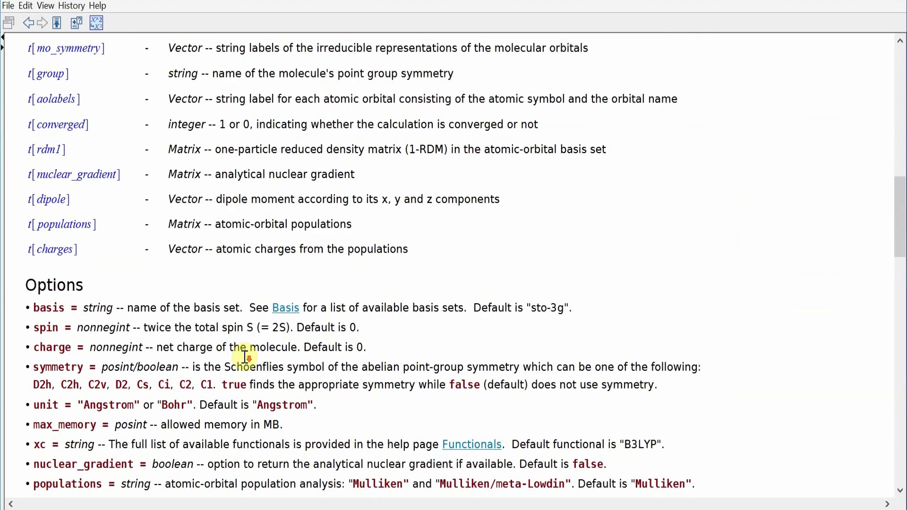
scroll(244, 358, "down", 4)
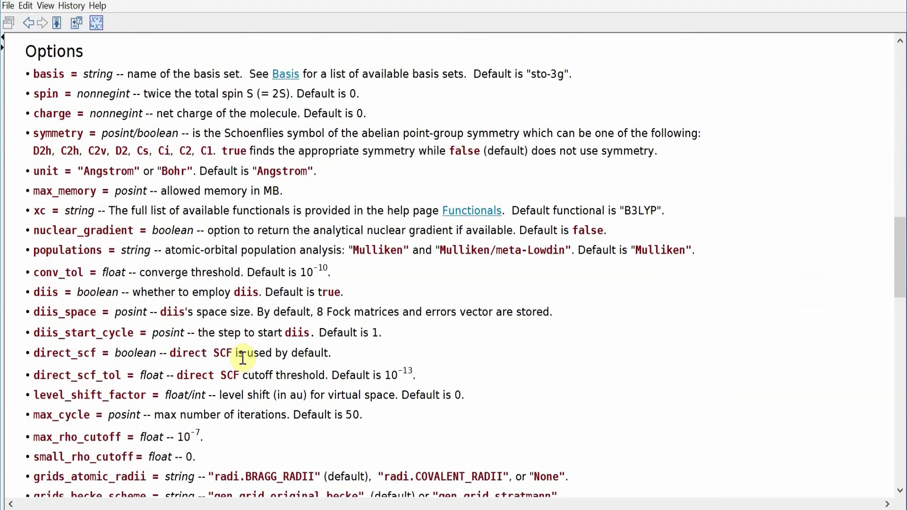
scroll(243, 359, "down", 6)
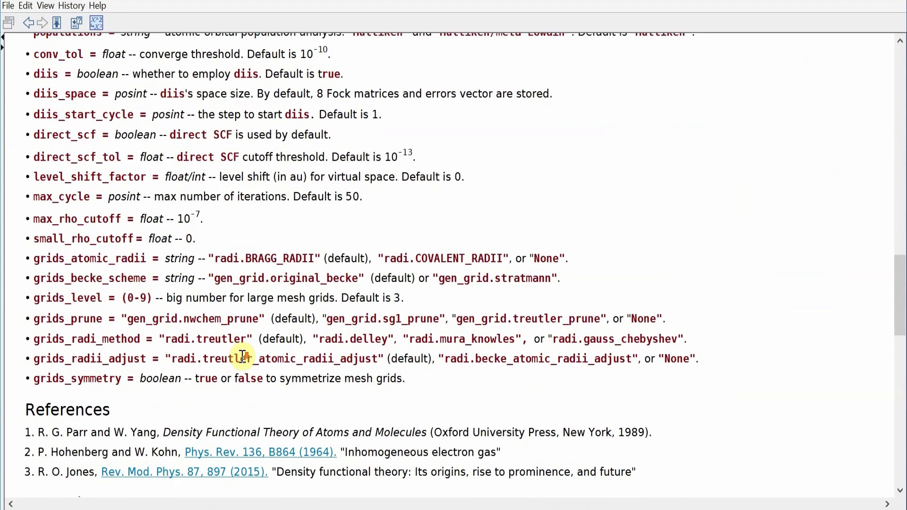
scroll(188, 337, "down", 1)
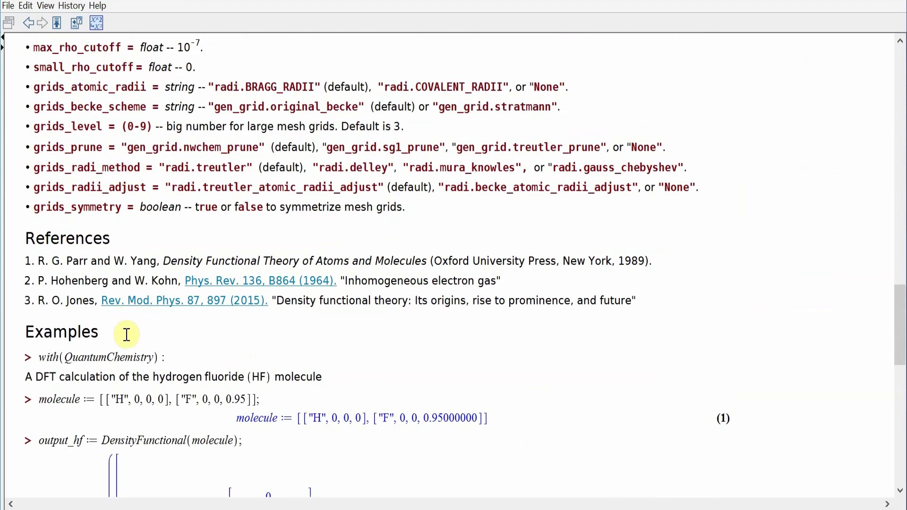
scroll(137, 342, "down", 2)
scroll(149, 345, "down", 3)
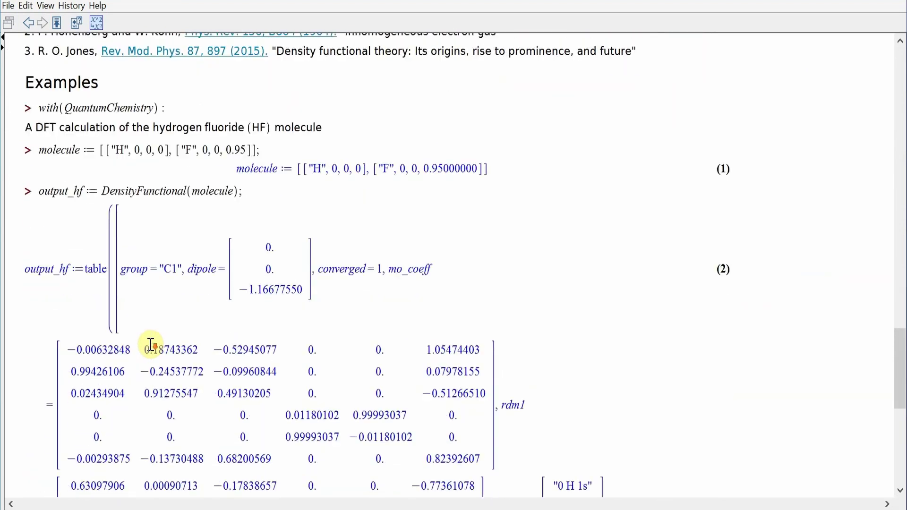